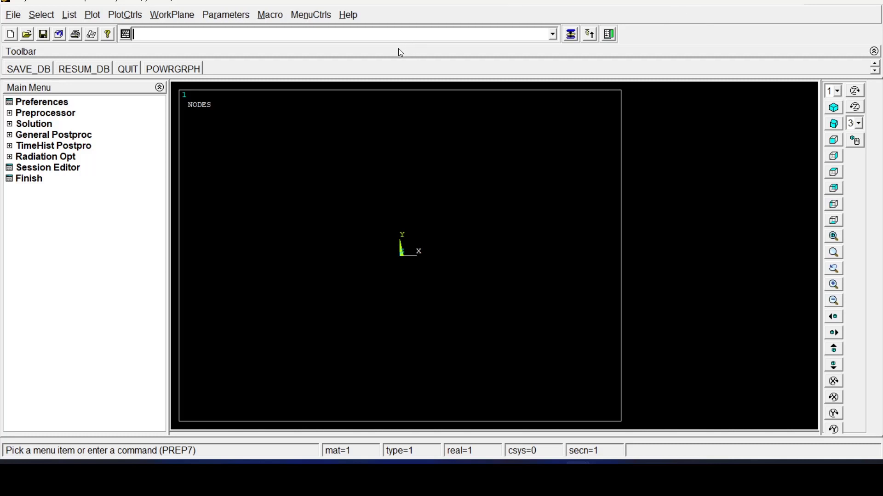
Run the copied APDL script defining the hollow round beam section, accepting the /CLEAR of the existing database.
key(ctrl+v)
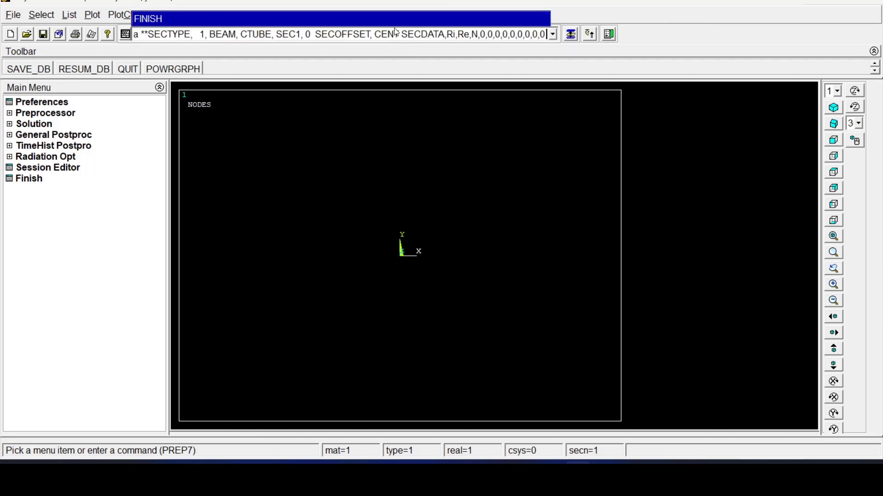
key(Return)
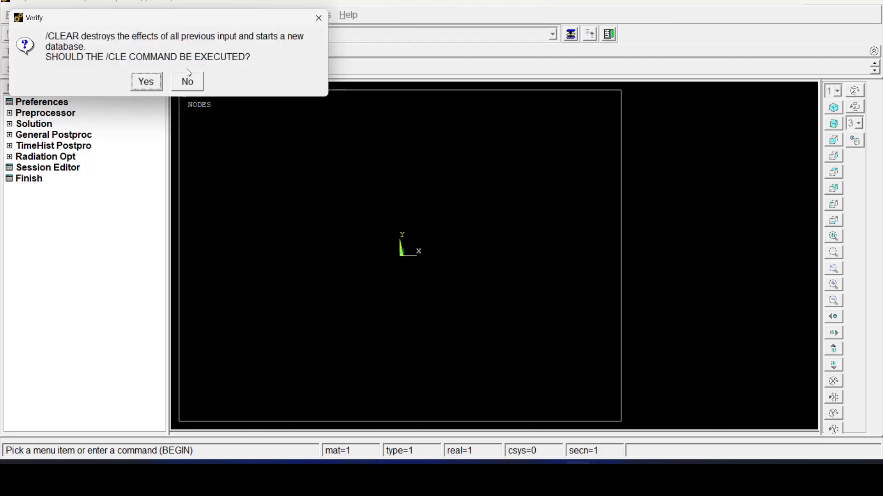
click(156, 87)
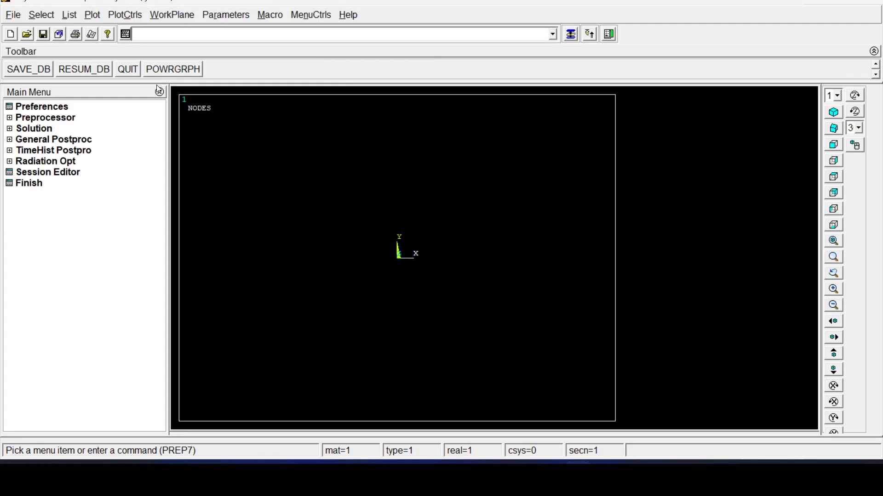
List the model's elements with their nodes and attributes, and close the listing.
click(69, 14)
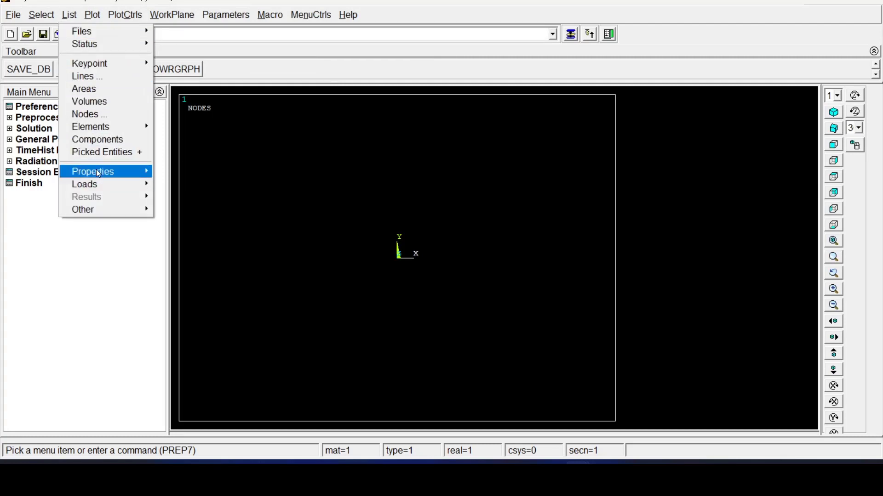
mouse_move(133, 127)
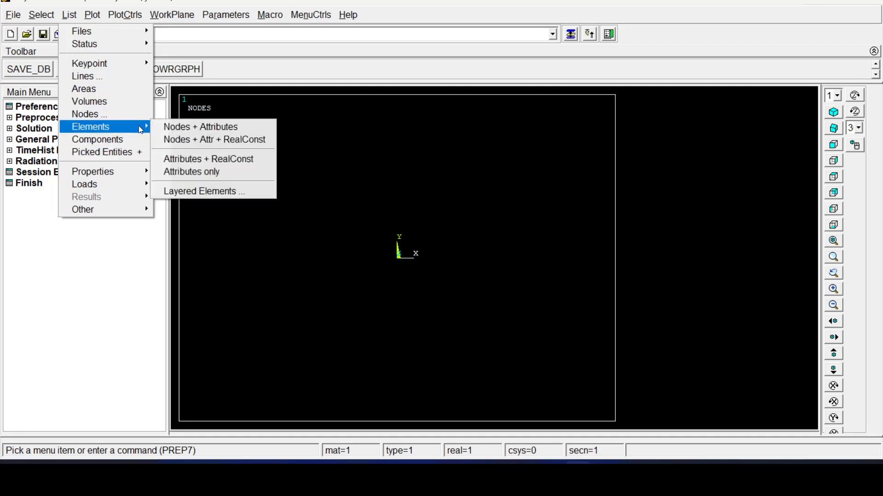
click(186, 127)
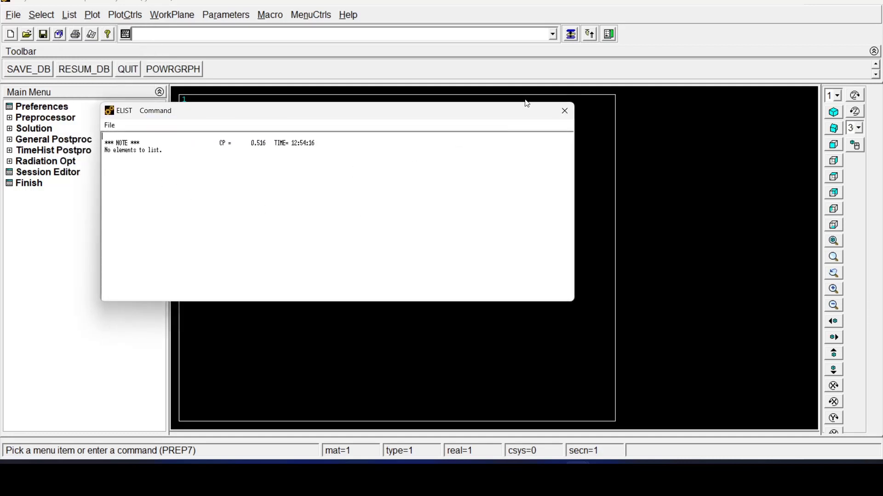
click(565, 111)
click(69, 14)
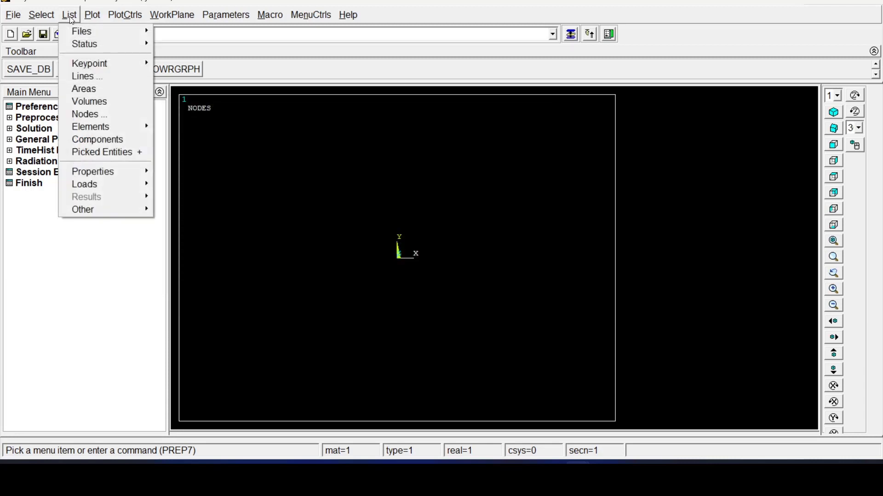
click(106, 284)
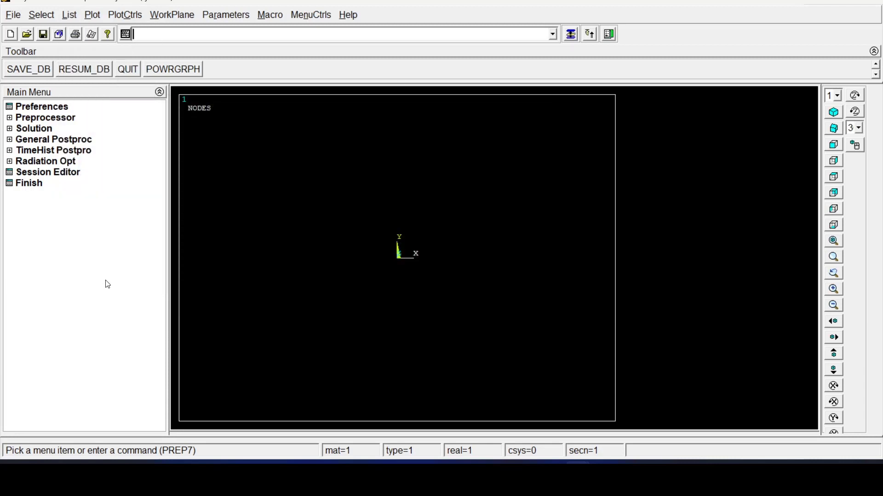
Open the Beam Tool for common sections and set the section ID to 2.
click(10, 130)
click(45, 118)
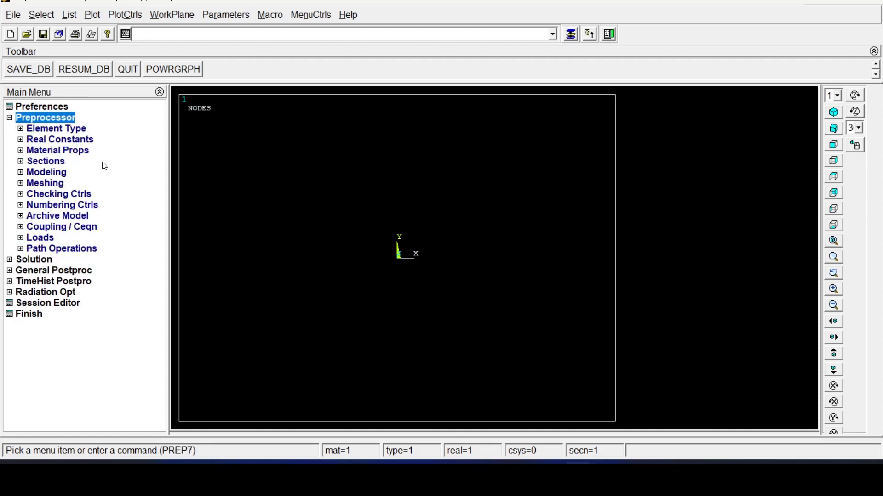
click(42, 163)
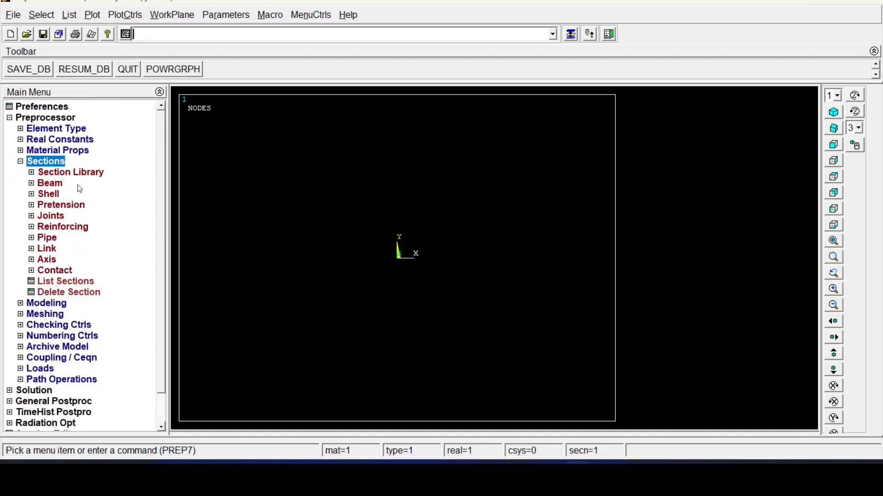
click(51, 184)
click(62, 194)
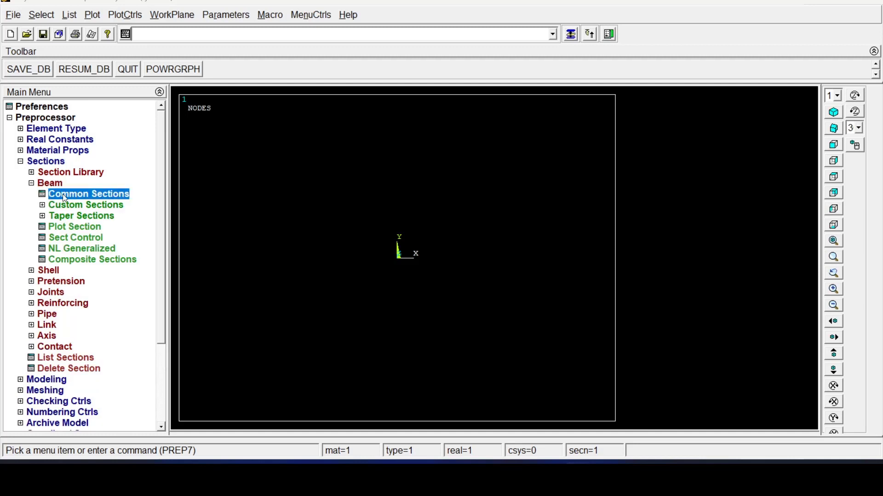
drag(774, 77, 599, 92)
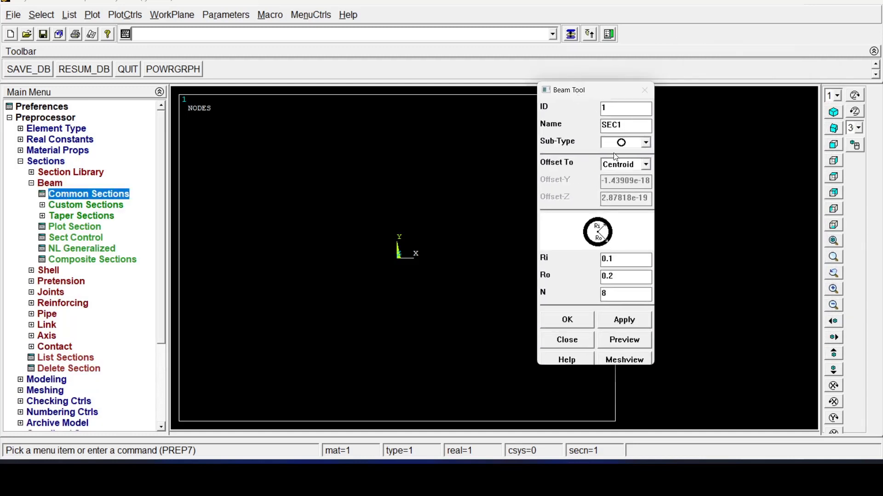
drag(627, 110, 562, 120)
text(2)
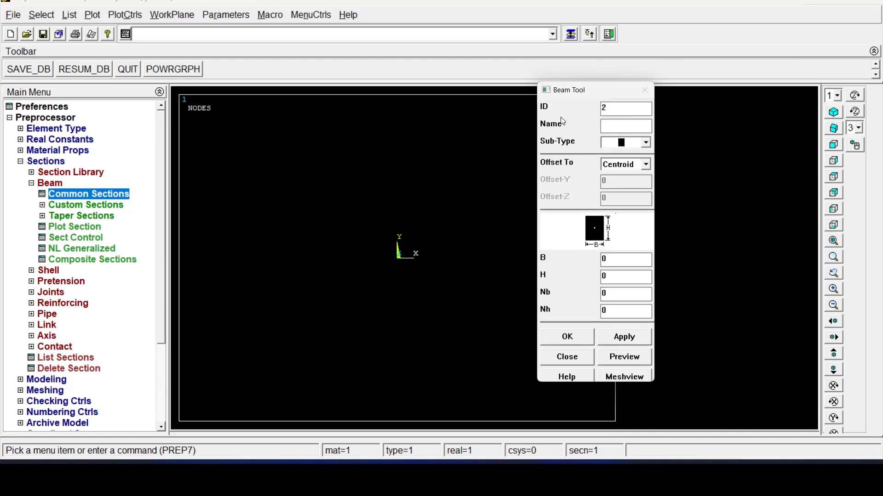
Name the section IPE 180 and choose the I-shaped sub-type.
click(636, 124)
text(IPE 180)
click(647, 142)
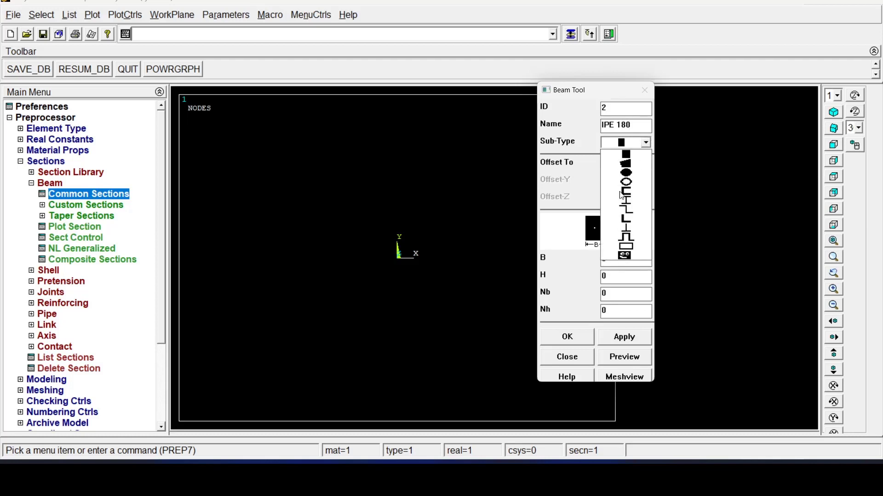
click(632, 207)
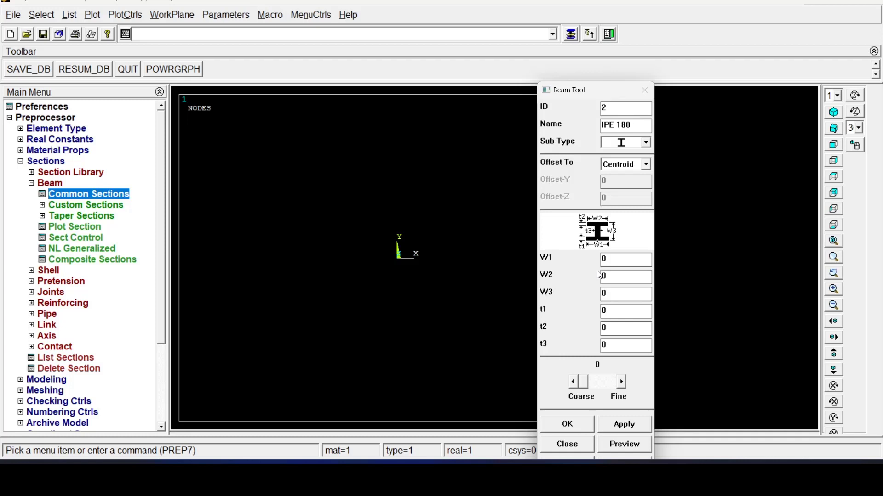
double_click(615, 262)
Switch to the Video 2 script in Notepad and review its variables, material, element and section definitions.
click(527, 471)
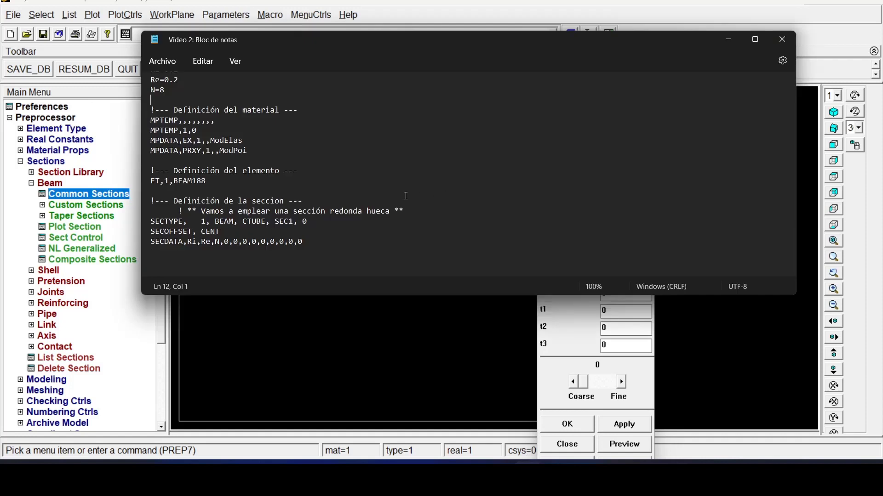
scroll(188, 101, up, 2)
scroll(188, 100, down, 1)
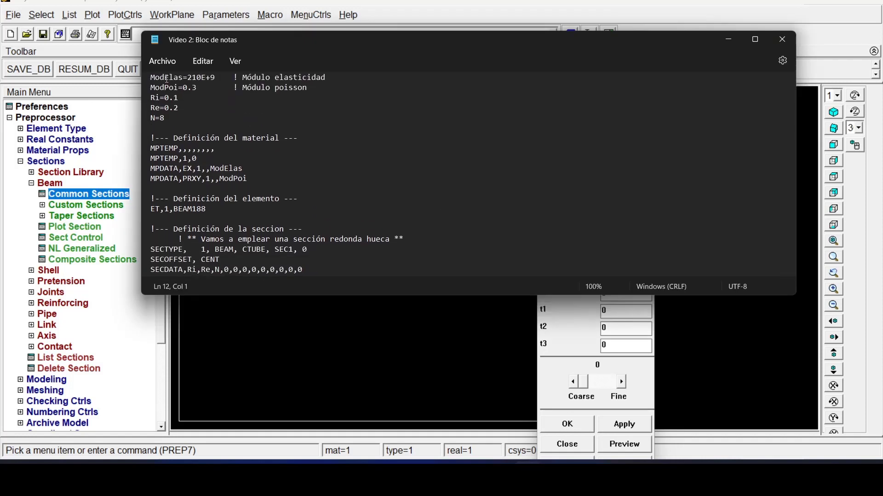
drag(317, 88, 139, 83)
scroll(197, 149, down, 3)
scroll(196, 149, up, 1)
drag(210, 160, 211, 152)
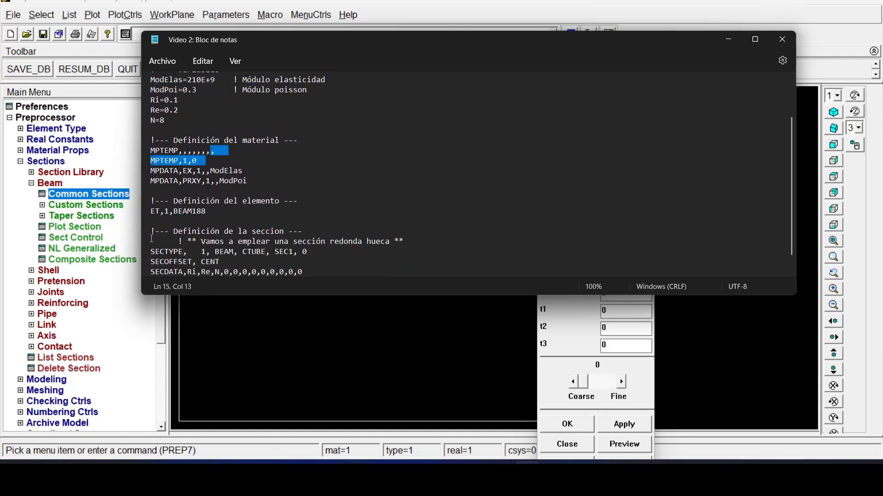
scroll(219, 131, up, 2)
scroll(225, 110, down, 2)
scroll(258, 156, down, 1)
click(312, 210)
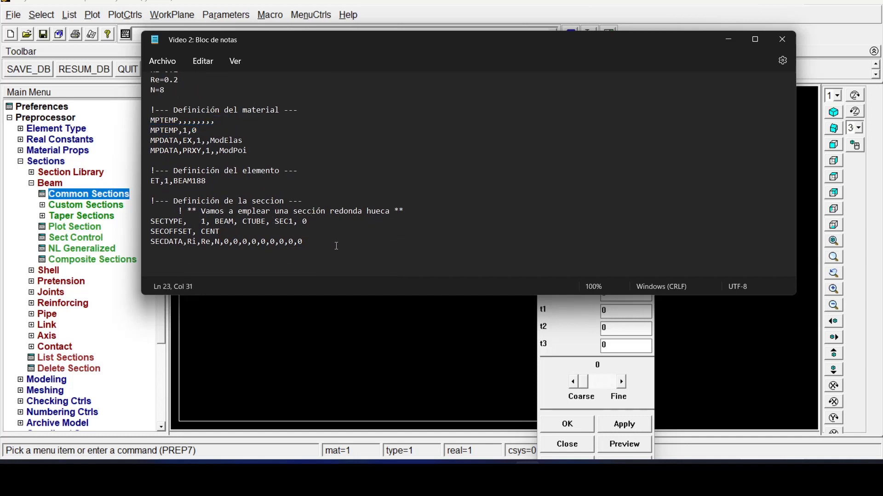
drag(337, 246, 139, 227)
click(729, 42)
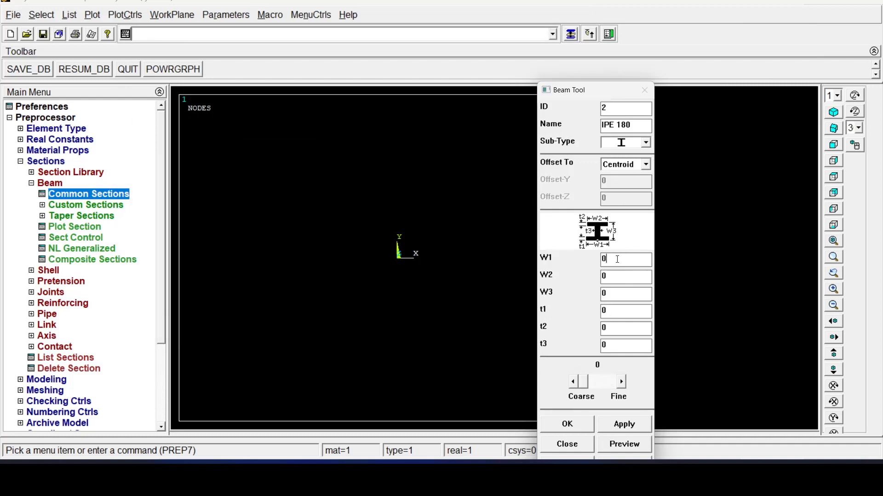
Set the I-section widths W1 and W2 to 91/1000 and W3 to 180/1000.
double_click(605, 259)
text(91/1000)
key(Tab)
text(91/100)
key(Tab)
click(635, 278)
text(0)
key(BackSpace)
text(180/1)
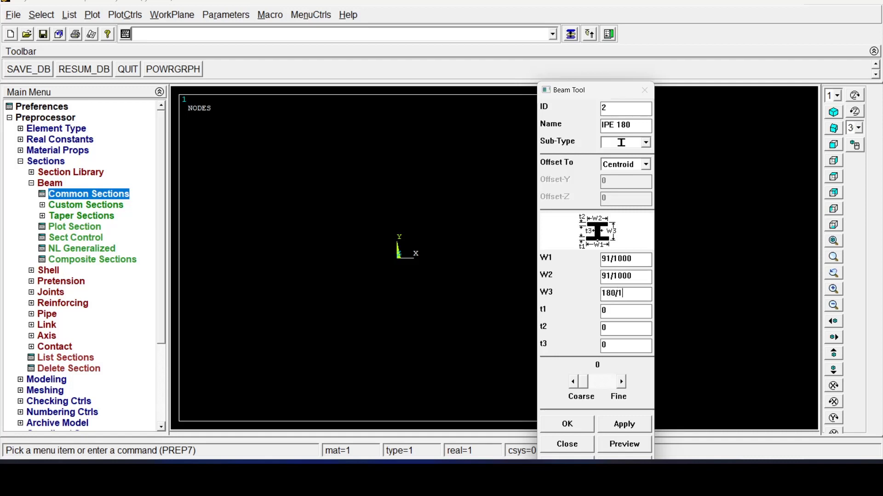
text(000)
Set the section thicknesses t1 and t2 to 8/1000 and t3 to 5.3/1000.
double_click(617, 313)
text(8/1000)
key(Tab)
text(8/1000)
key(Tab)
text(5.3/1000)
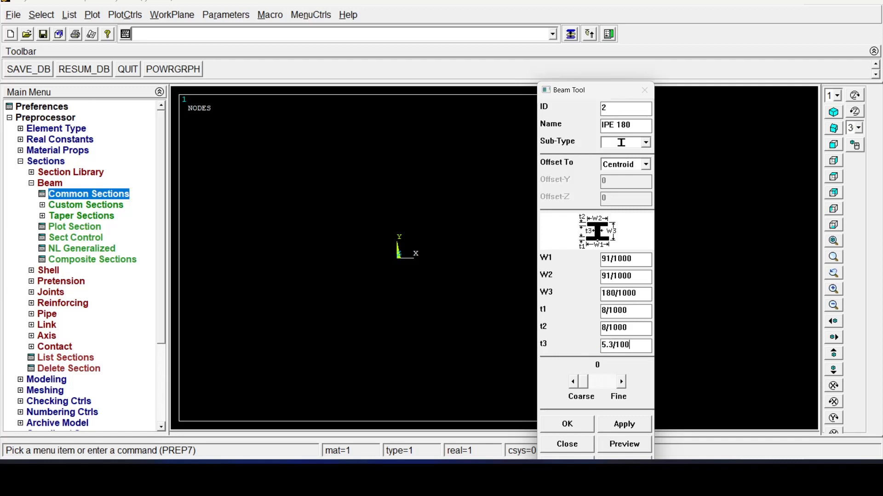
Preview the I-section, correct t2 to 8/1000 and accept the section definition.
click(631, 331)
text(0)
click(620, 451)
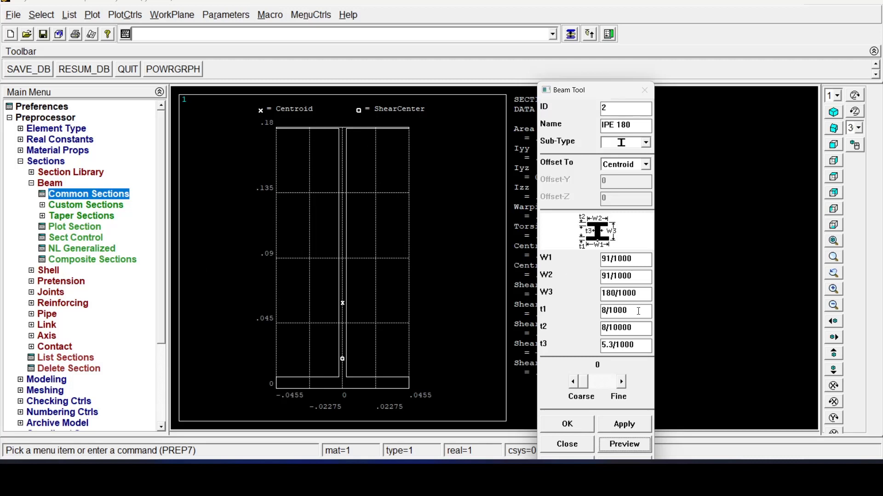
click(643, 326)
key(BackSpace)
click(615, 446)
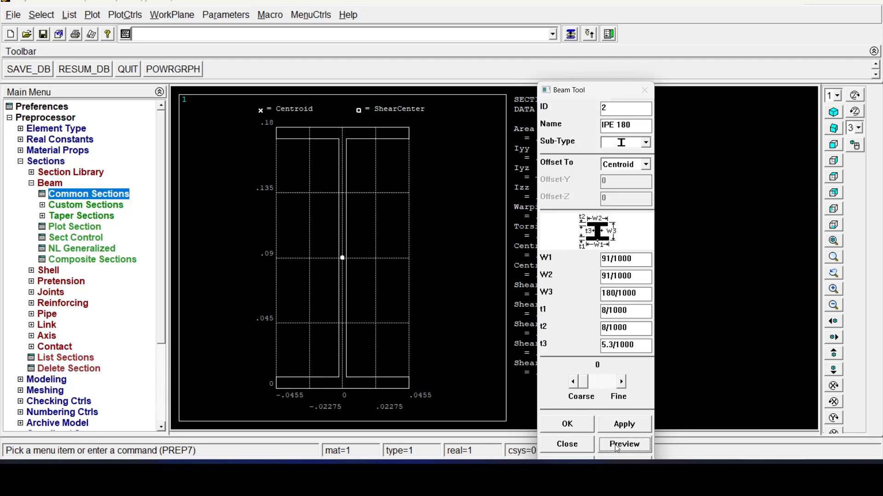
click(564, 432)
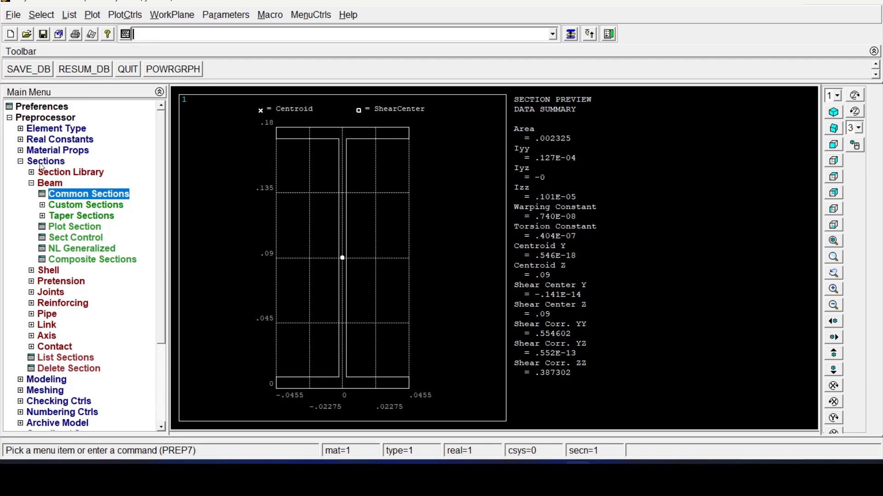
Reopen the Beam Tool for common sections and display the stored dimensions of section ID 2.
click(32, 183)
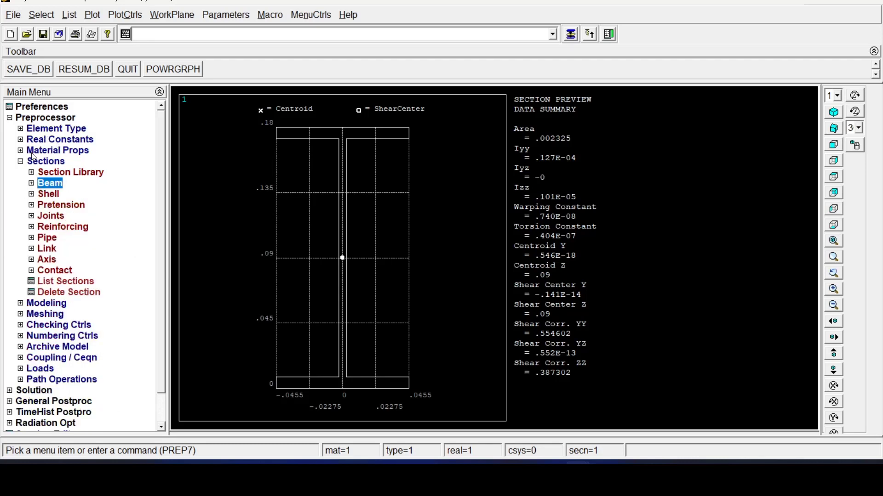
click(20, 304)
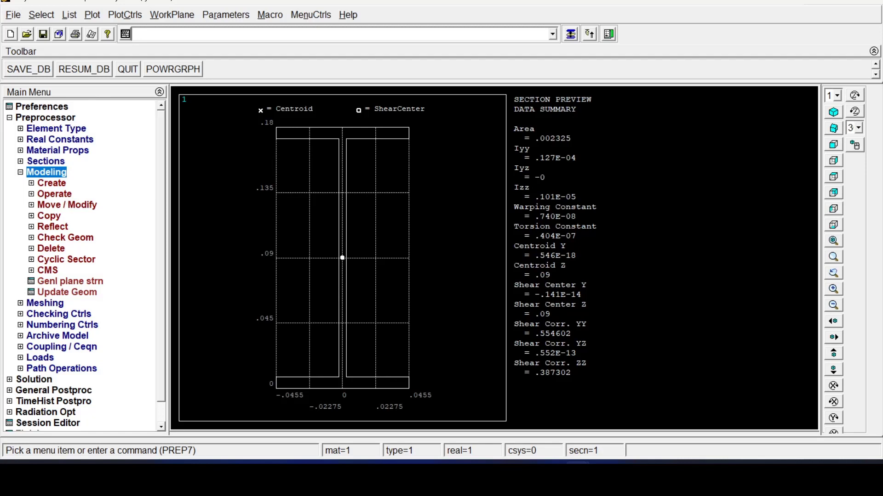
click(21, 162)
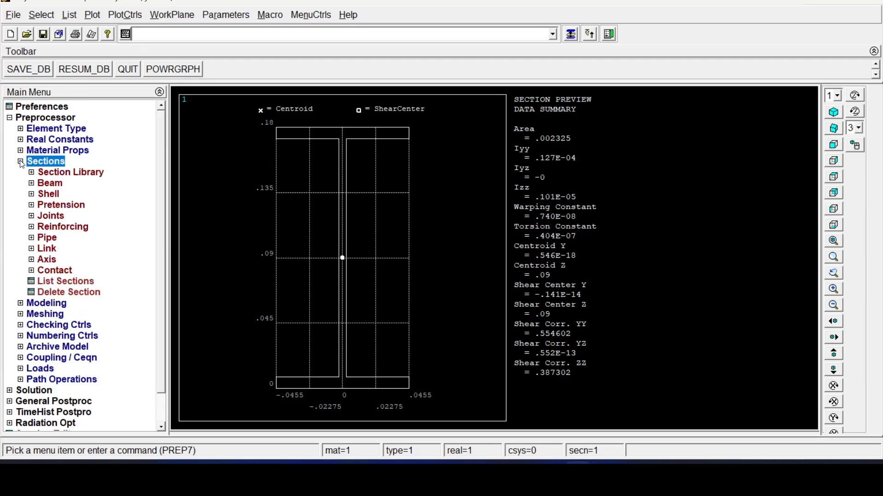
click(32, 184)
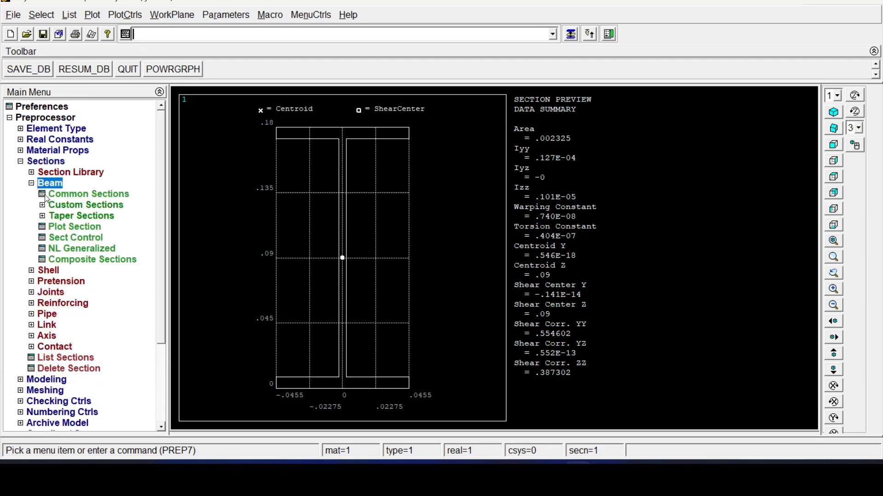
click(48, 197)
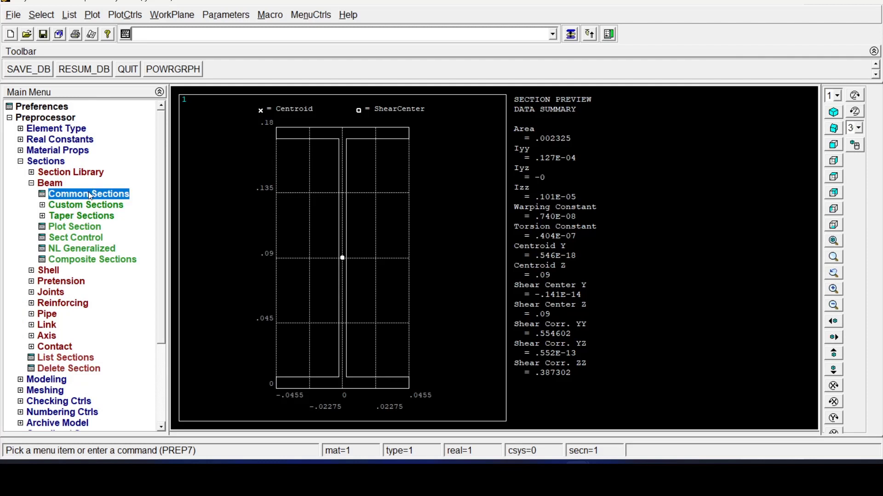
click(576, 38)
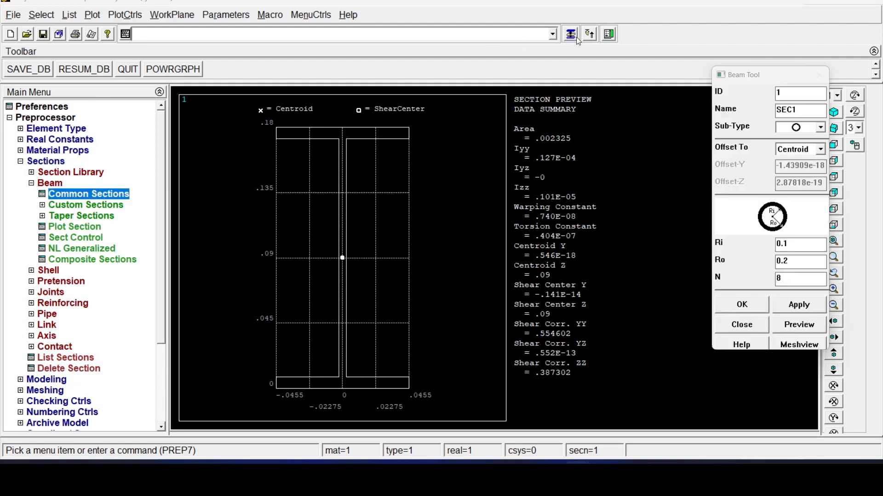
click(741, 101)
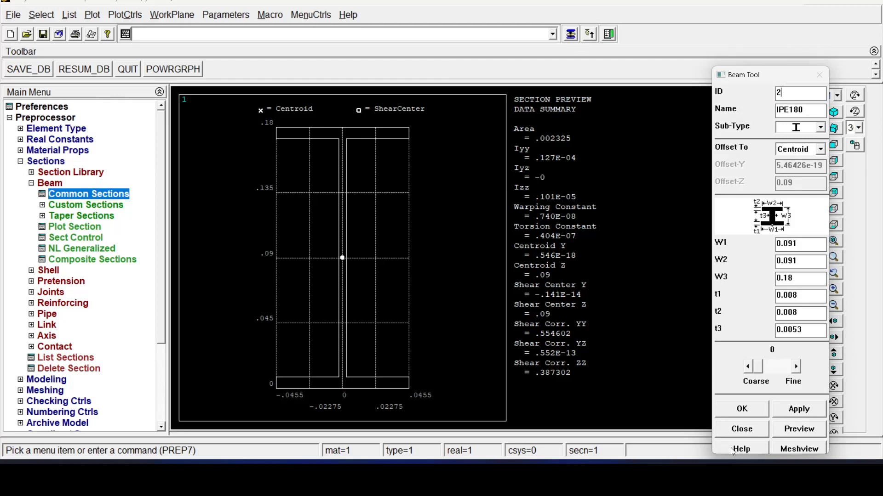
Open the Beam Tool's online help in the browser and switch back to the Ansys Mechanical APDL window.
click(731, 448)
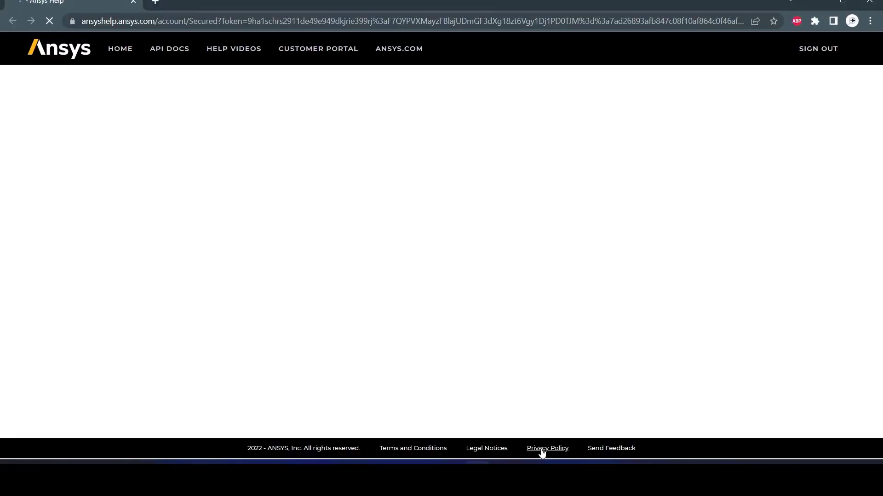
click(553, 473)
mouse_move(582, 460)
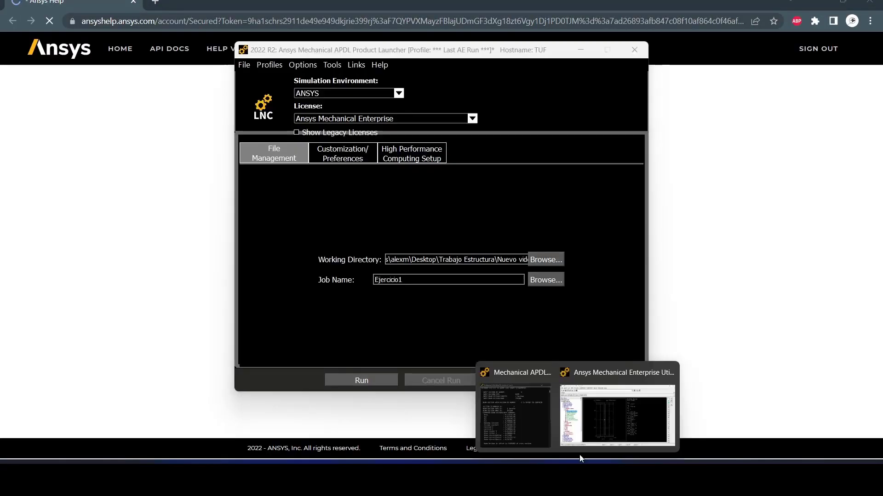
click(579, 387)
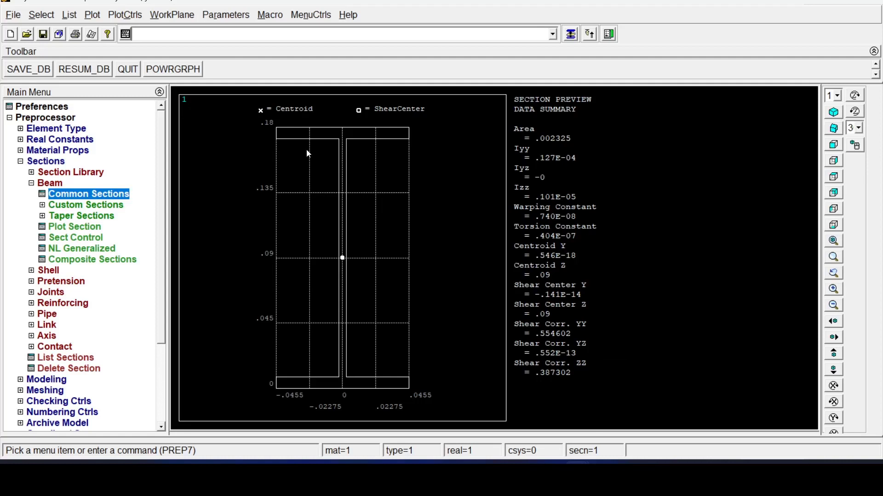
Create keypoint 1 at the origin (0, 0, 0) in the active coordinate system.
click(31, 184)
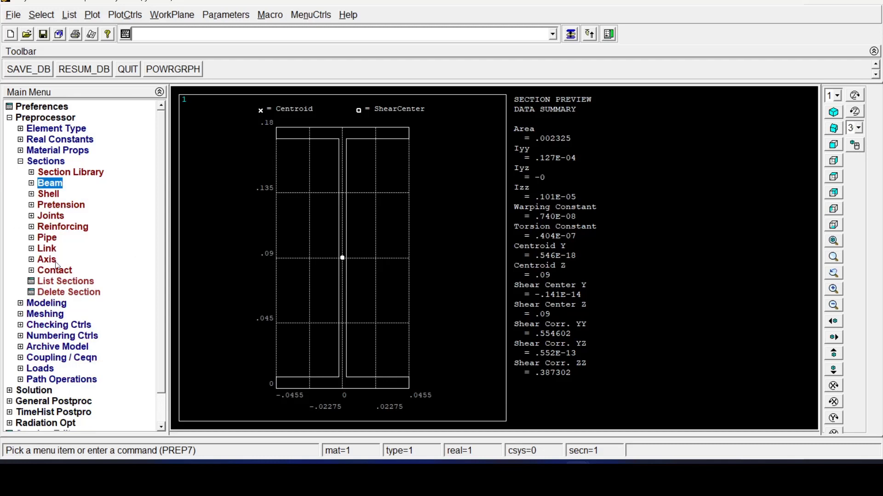
click(21, 304)
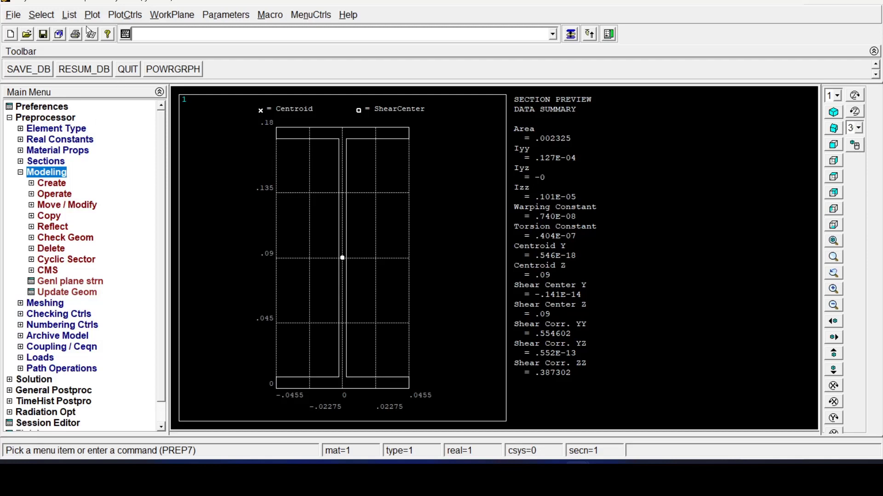
click(32, 184)
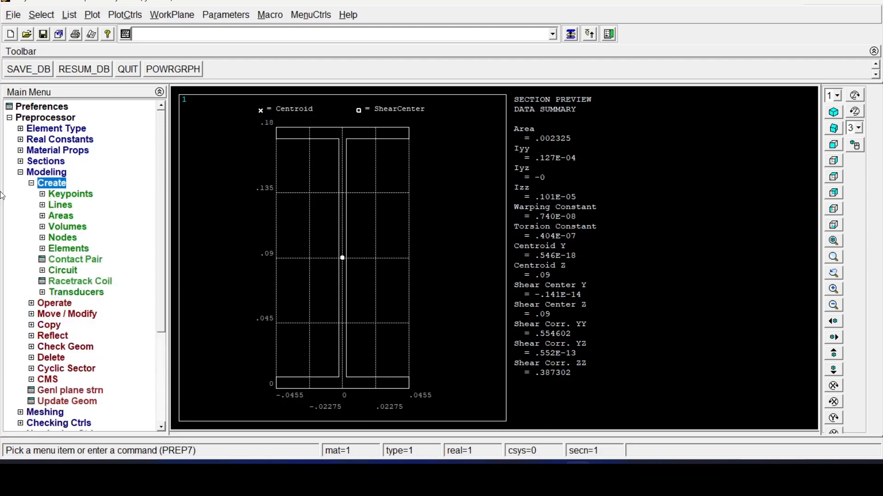
double_click(65, 194)
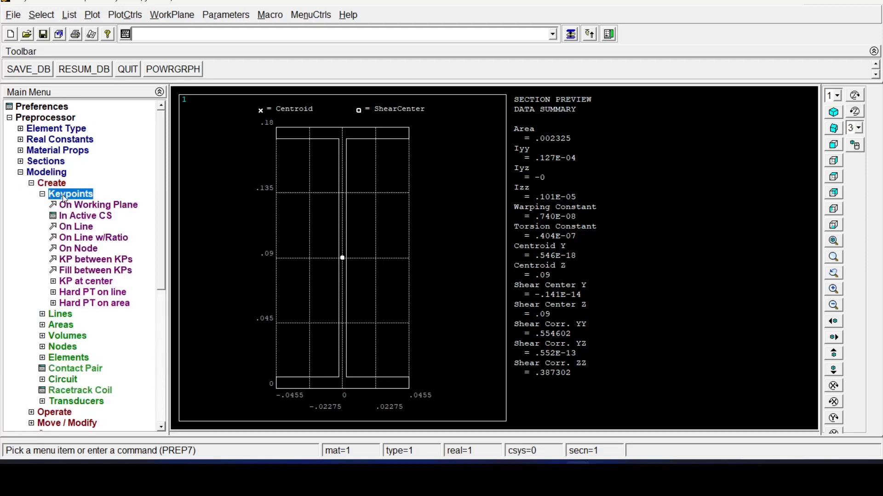
click(86, 215)
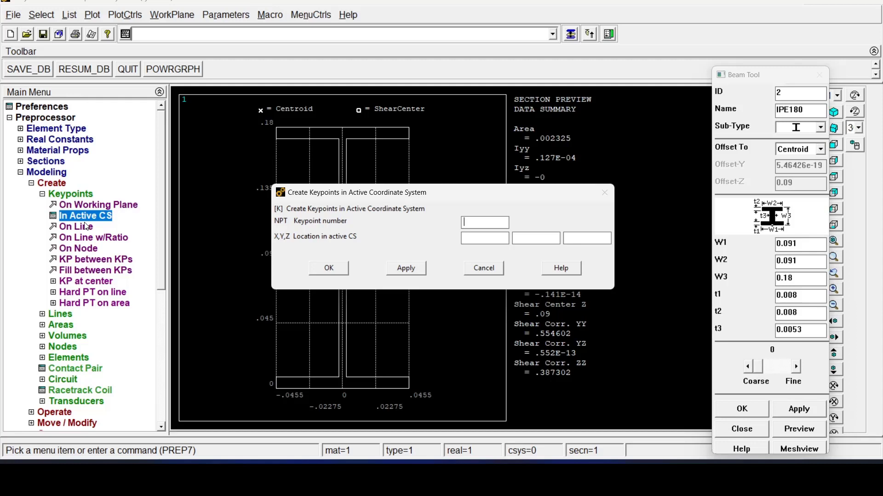
text(18)
text(0)
key(Tab)
text(0)
key(Tab)
text(0)
click(408, 270)
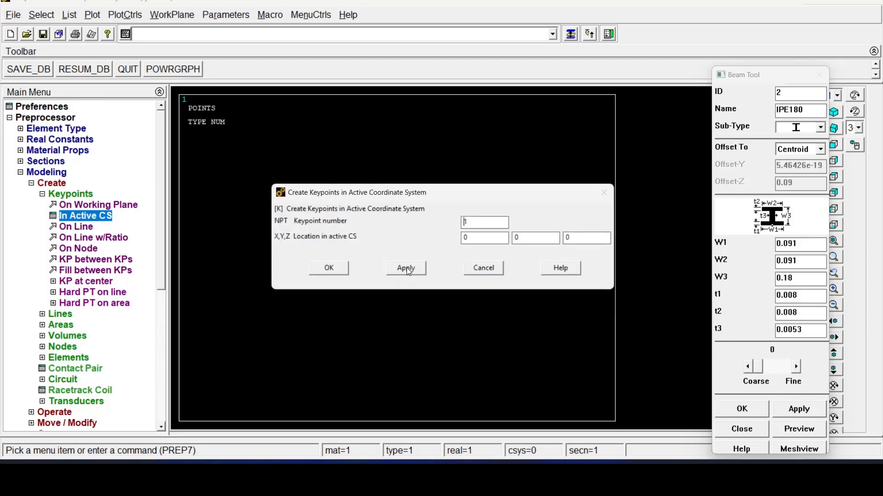
Create keypoint 2 at X 6, Y 0, Z 0, moving the keypoint dialog clear of the origin.
drag(427, 194, 567, 121)
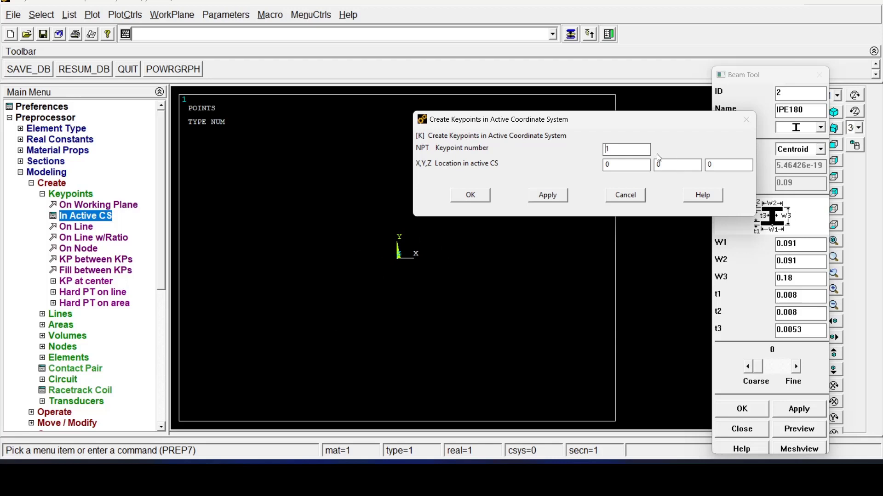
drag(636, 151, 527, 160)
text(2)
drag(646, 169, 581, 176)
text(6)
click(555, 195)
Set the next keypoint's number to 3 and clear its X coordinate for a new value.
drag(620, 147, 592, 149)
text(3)
click(619, 164)
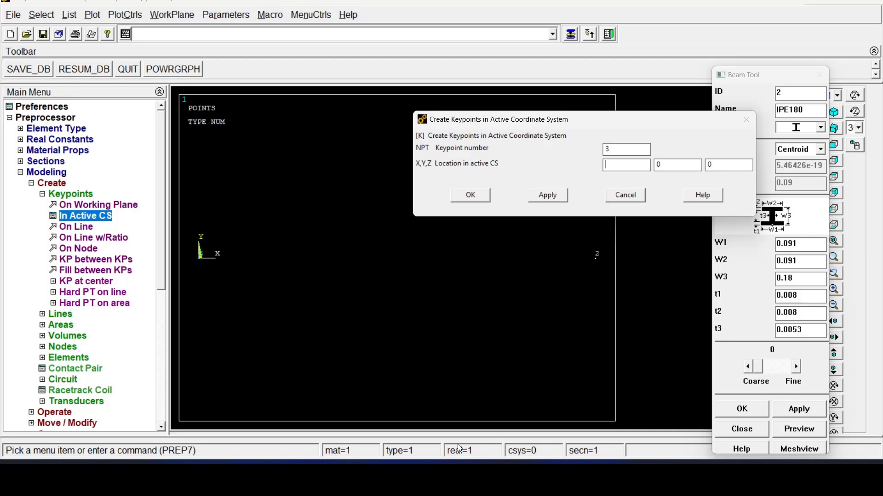
Switch to the Ansys help page in the browser, return to Mechanical APDL and bring the hidden keypoint dialog back to the front.
click(480, 439)
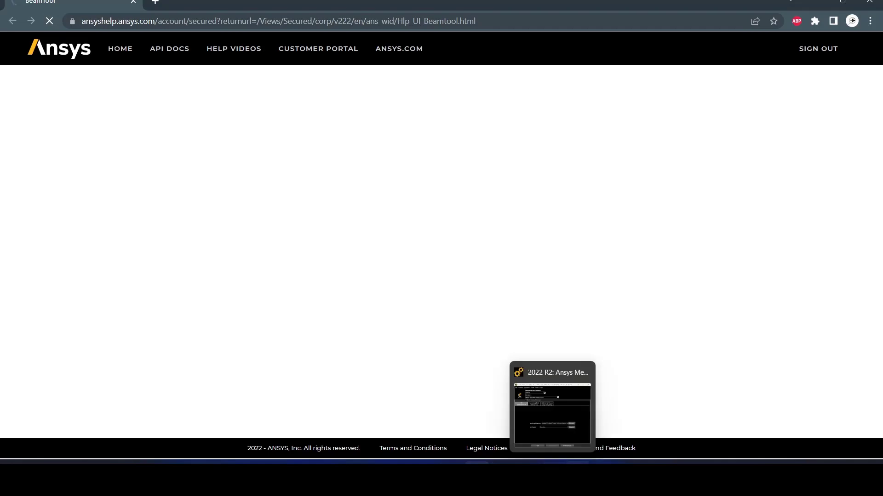
click(592, 409)
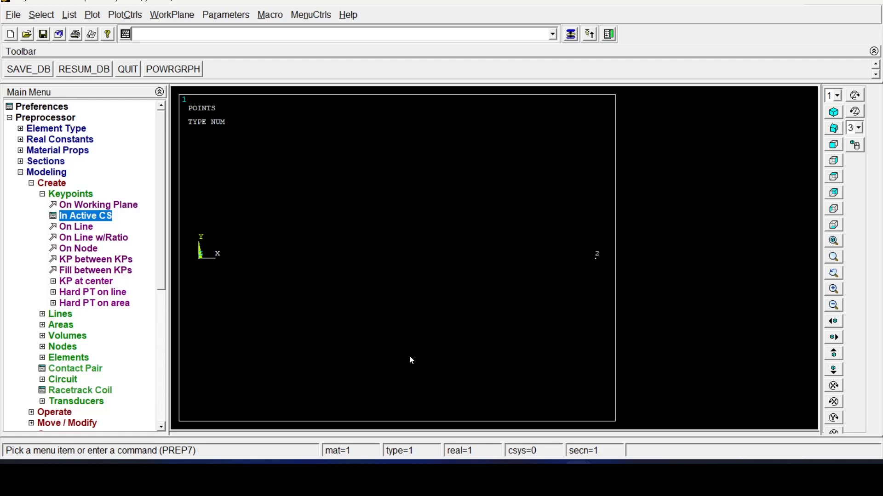
mouse_move(477, 478)
click(474, 449)
scroll(511, 245, down, 1)
click(572, 36)
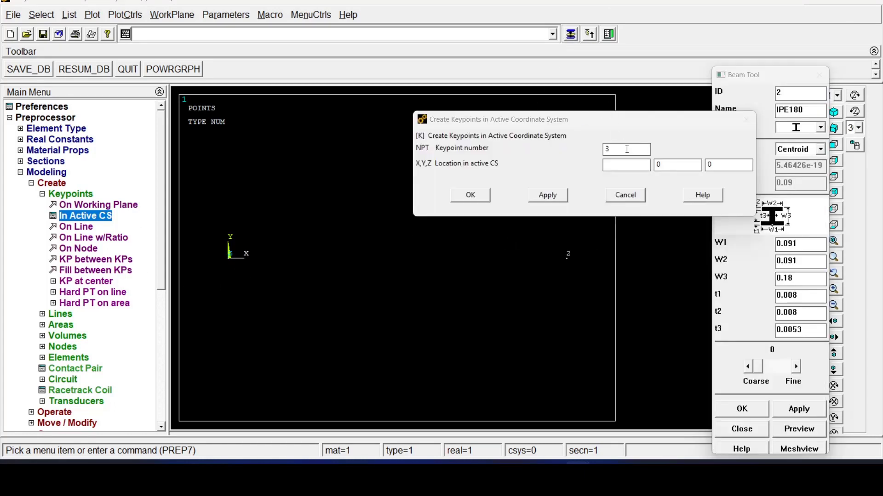
Create keypoint 3 at X 3, Y 3, Z 0 and dismiss the browser help window.
drag(638, 122, 580, 120)
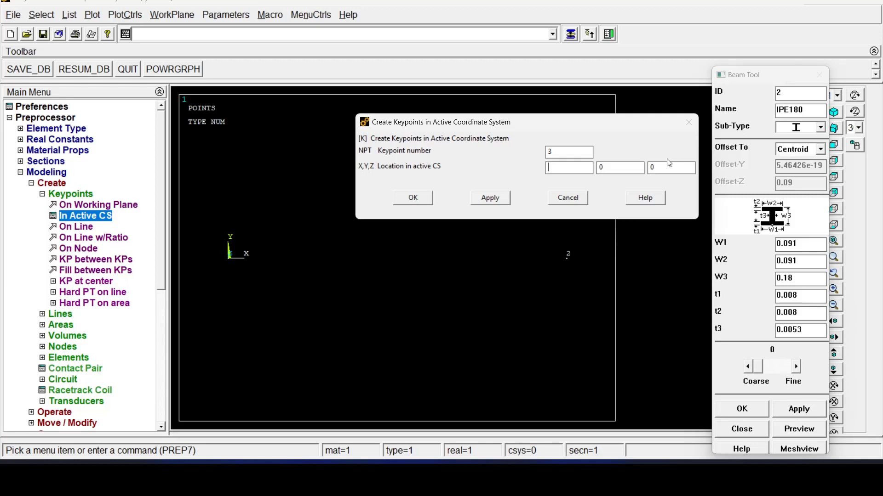
text(3)
key(Tab)
text(3)
click(413, 198)
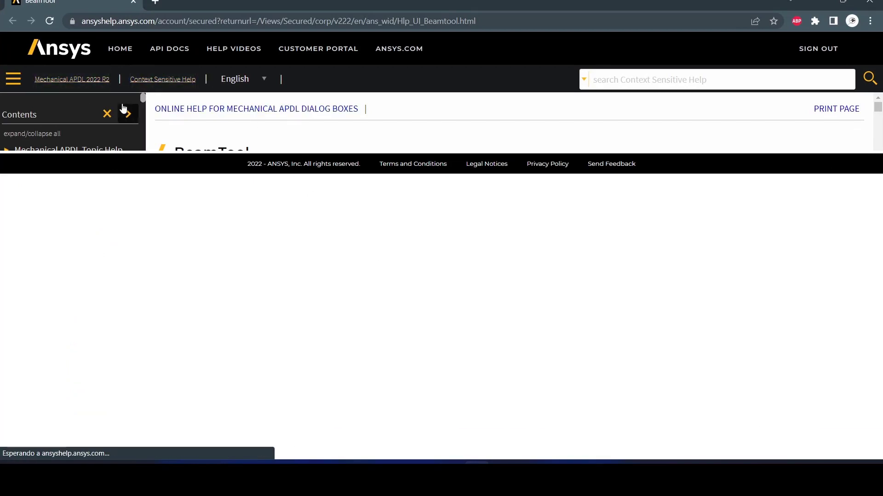
double_click(96, 80)
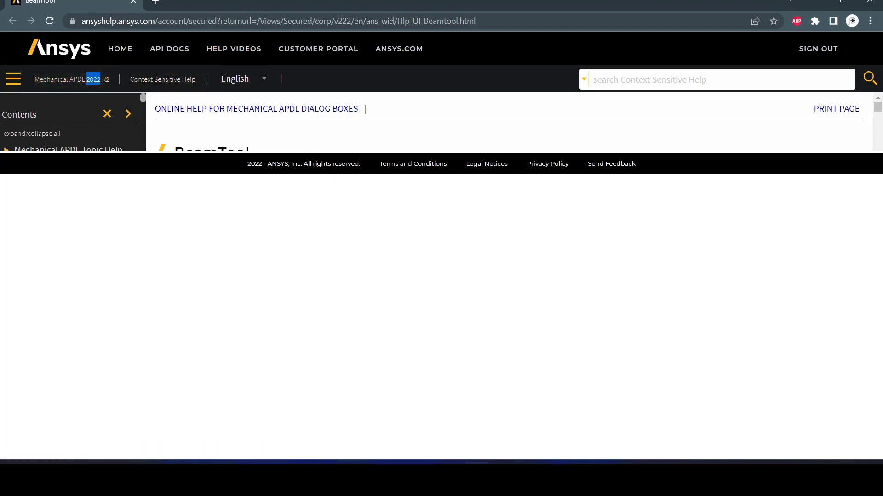
click(794, 1)
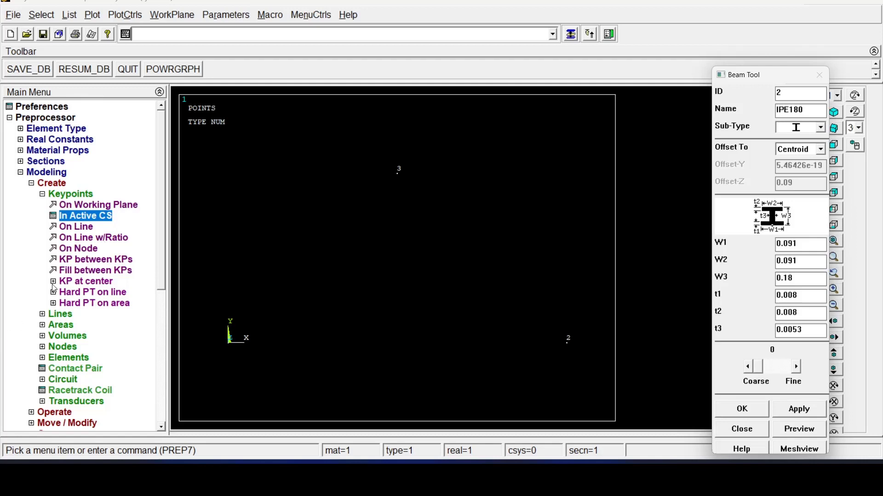
Create a straight line from keypoint 1 to keypoint 2.
click(63, 195)
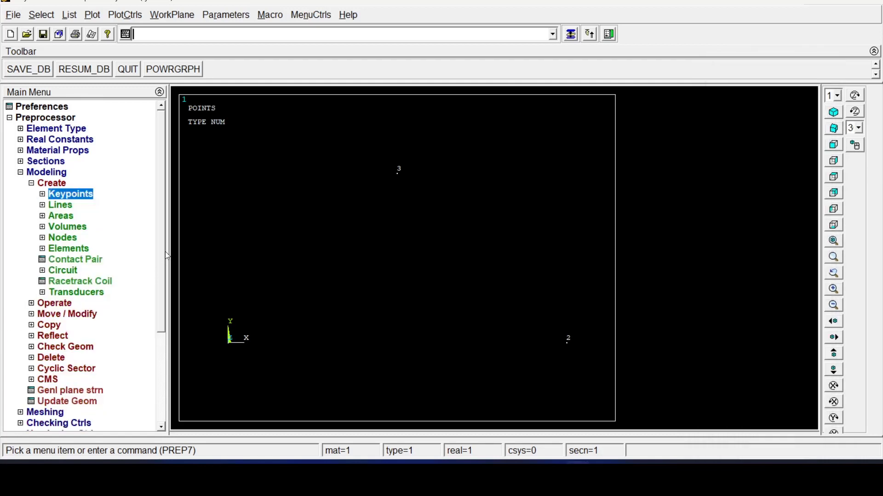
click(42, 206)
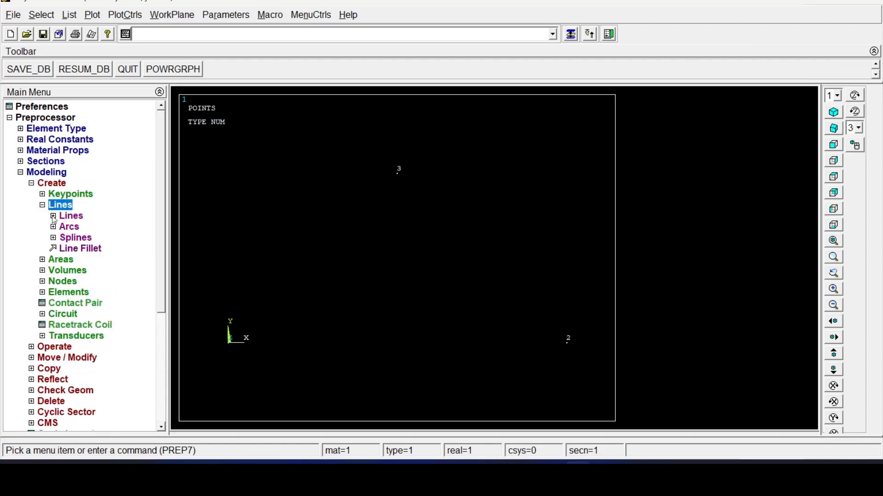
click(61, 217)
click(80, 227)
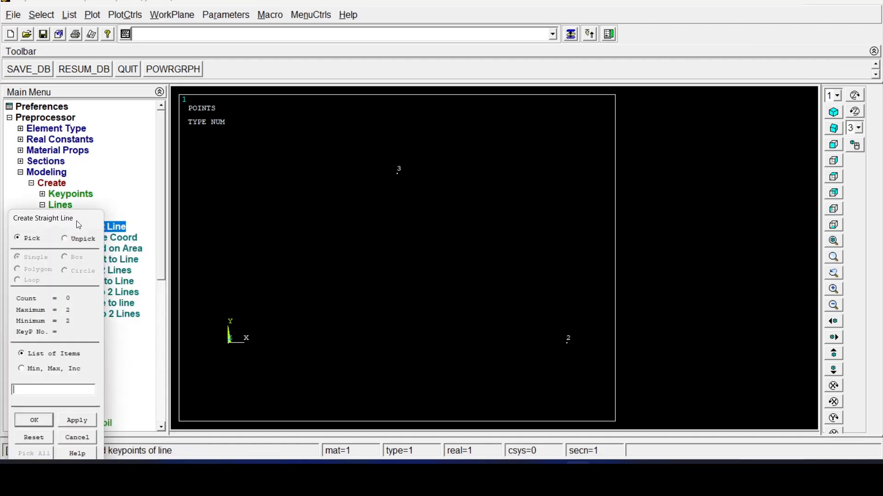
drag(43, 225, 88, 89)
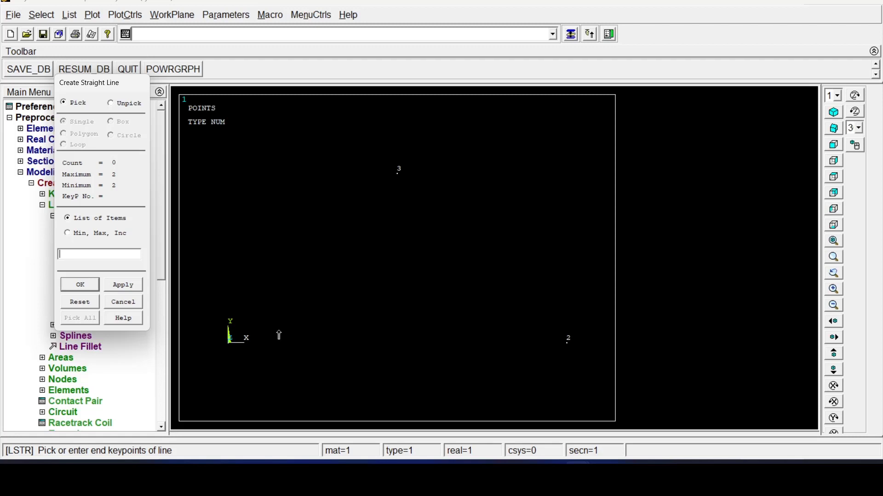
click(231, 349)
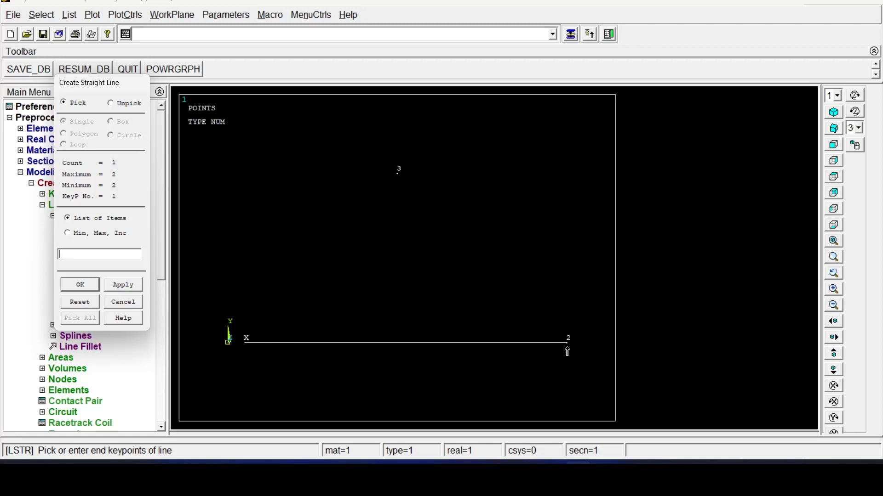
click(569, 351)
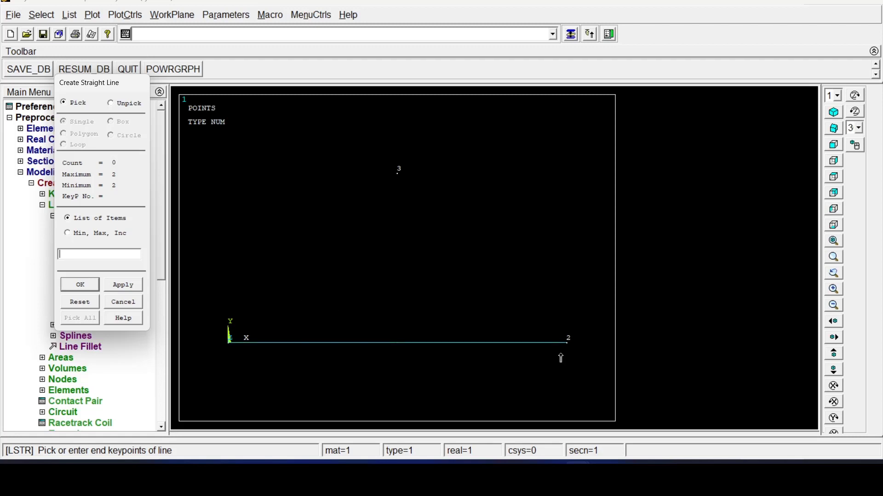
click(91, 287)
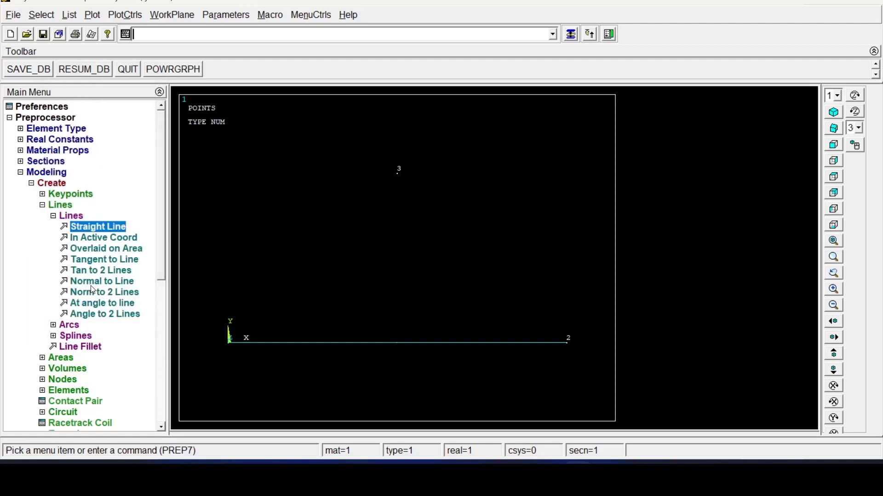
Open the default meshing attributes and close the Beam Tool.
click(59, 218)
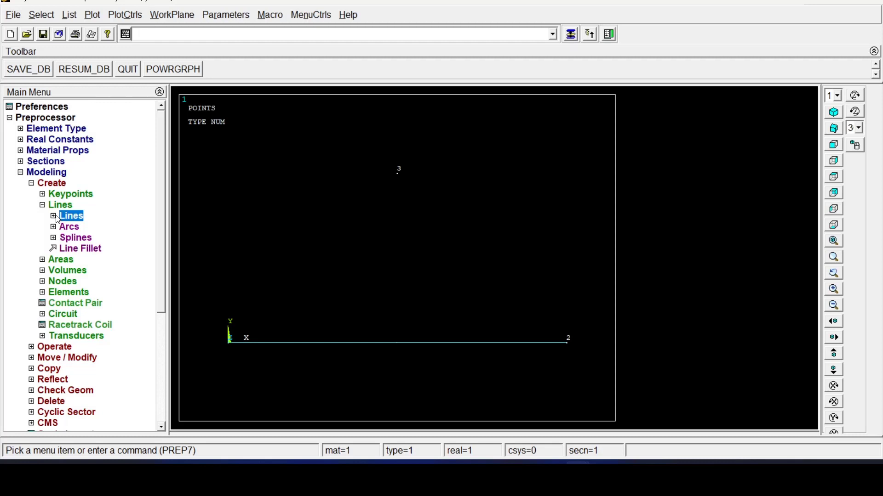
click(44, 206)
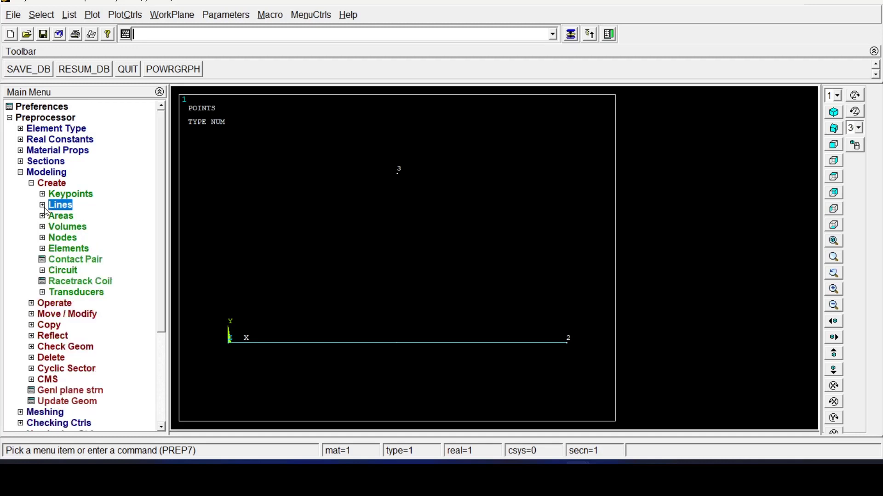
click(23, 175)
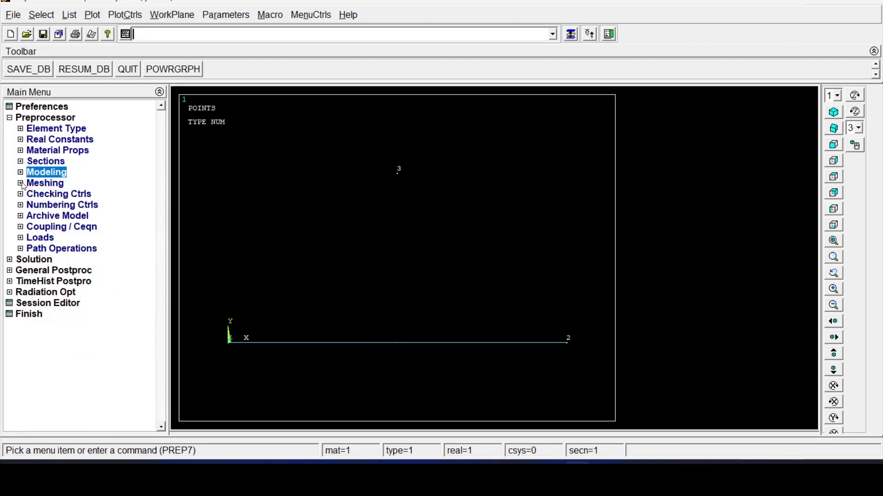
click(21, 184)
click(52, 195)
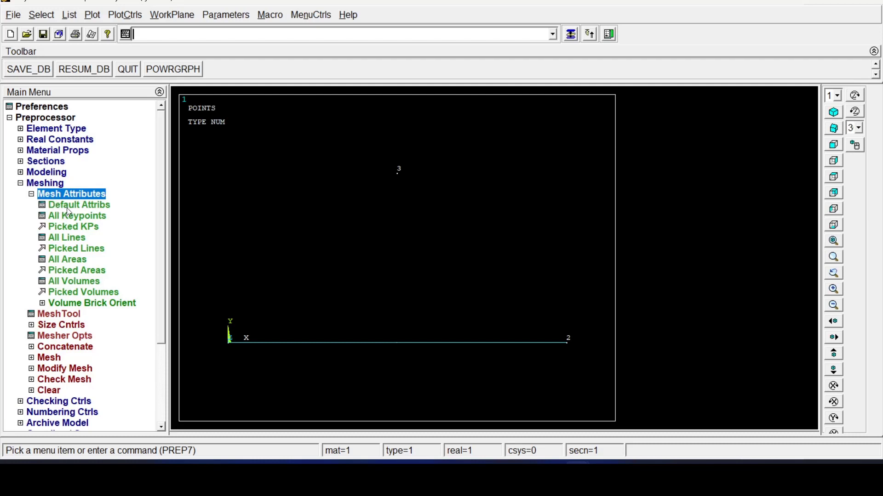
click(64, 207)
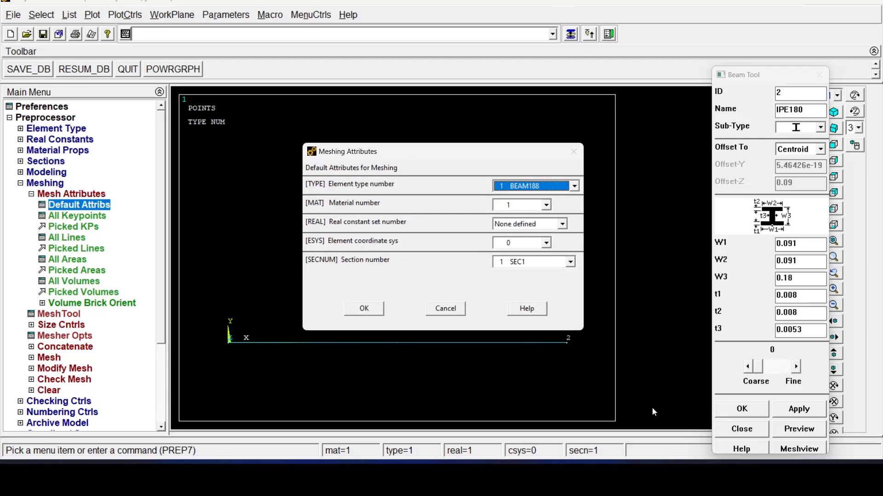
click(748, 427)
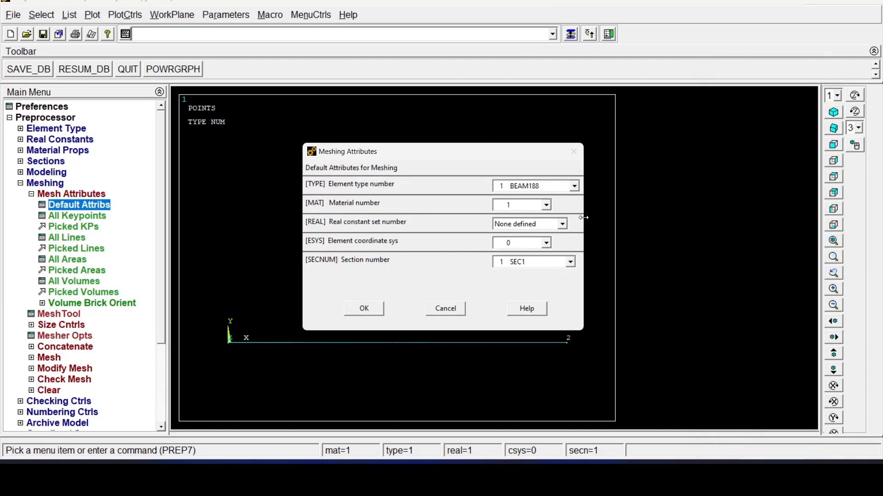
Check the element type, material and coordinate system choices, set the default section number to 2 IPE180 and accept the meshing attributes.
click(575, 188)
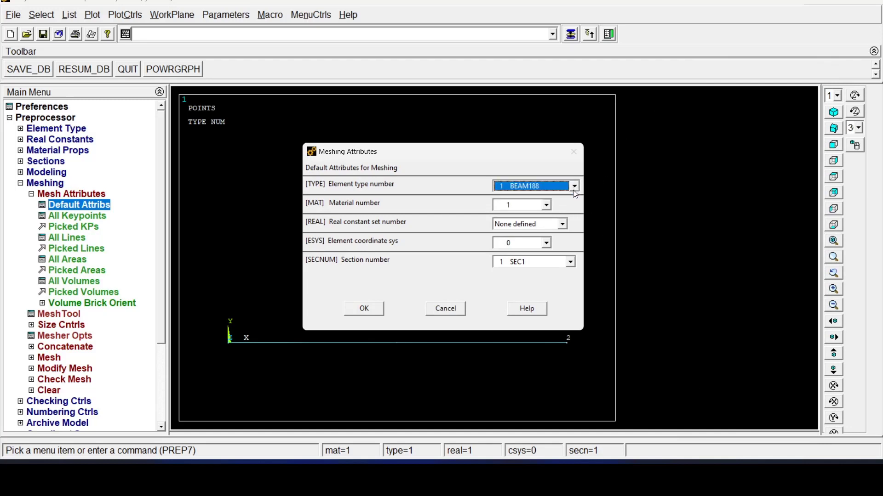
click(547, 206)
click(547, 205)
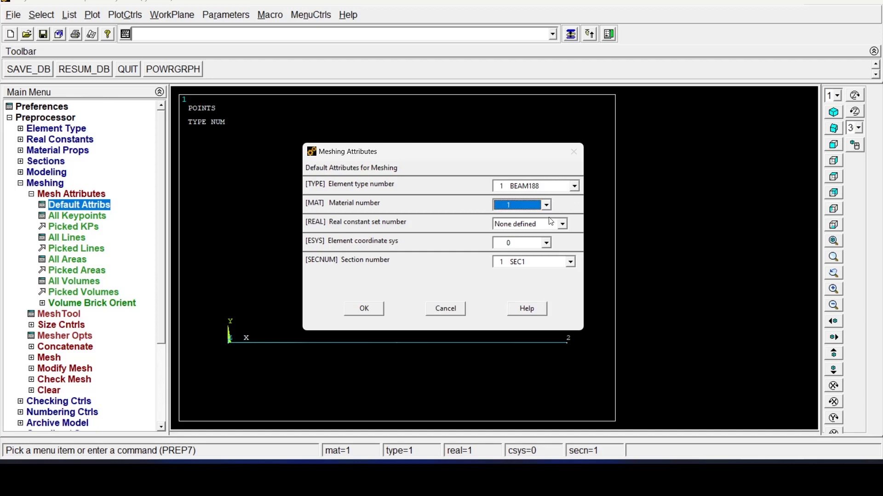
click(546, 243)
click(545, 243)
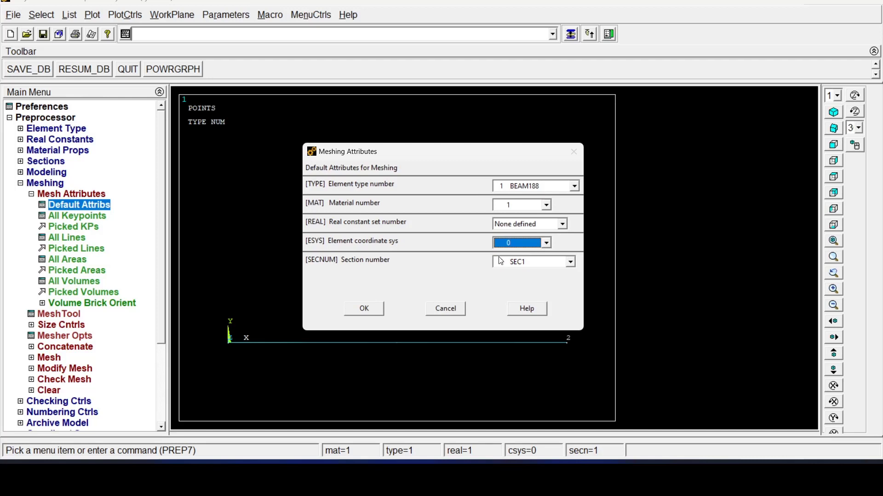
click(567, 265)
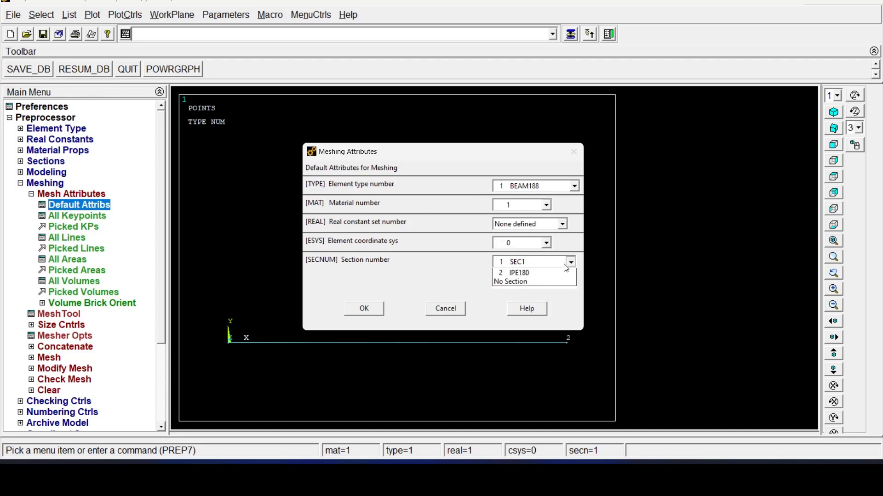
click(533, 273)
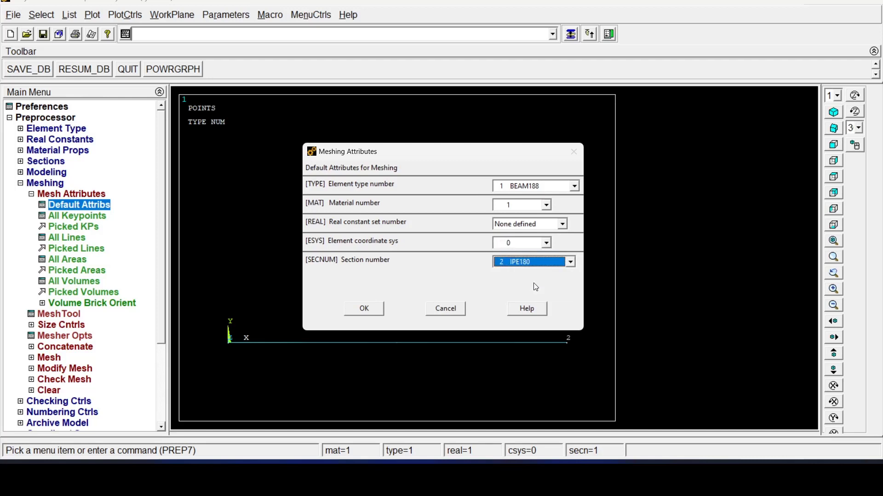
click(351, 312)
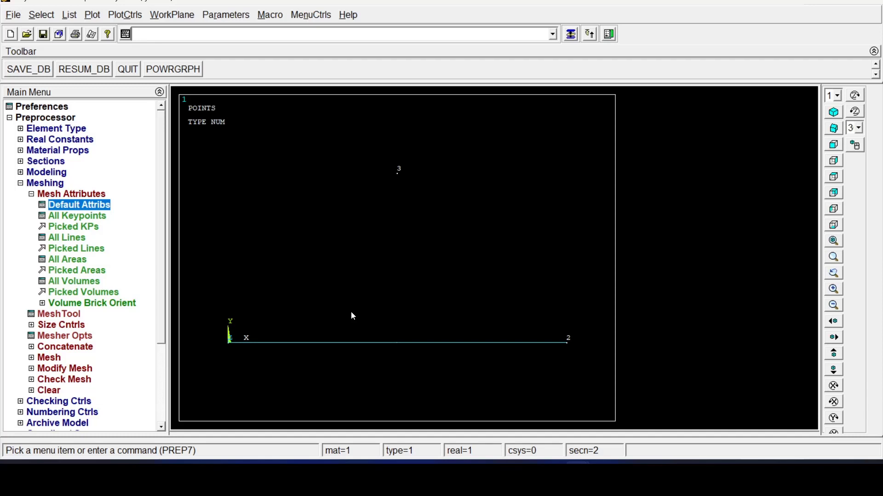
Assign element section 2 IPE180 to the line between keypoints 1 and 2, using keypoint 3 as its orientation keypoint.
click(89, 248)
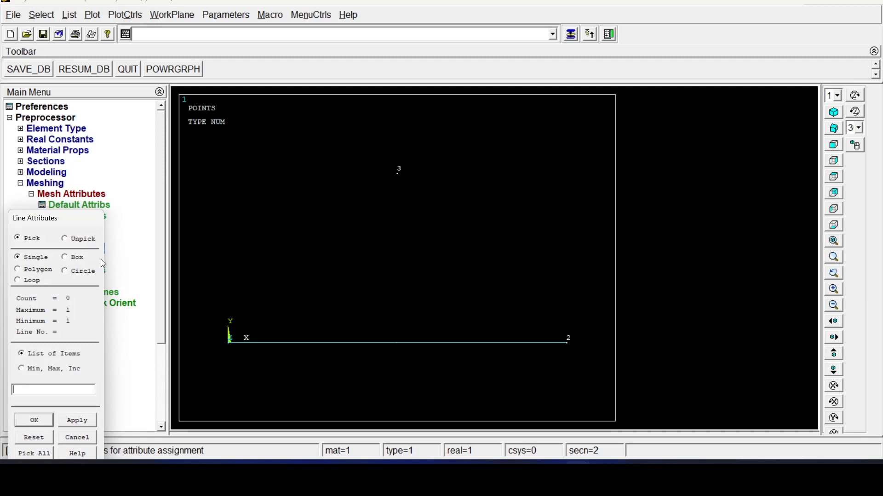
click(323, 343)
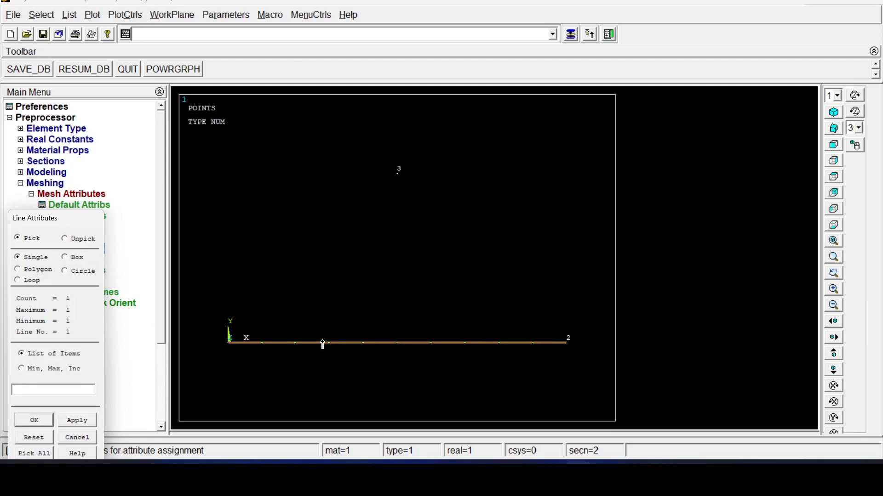
click(34, 420)
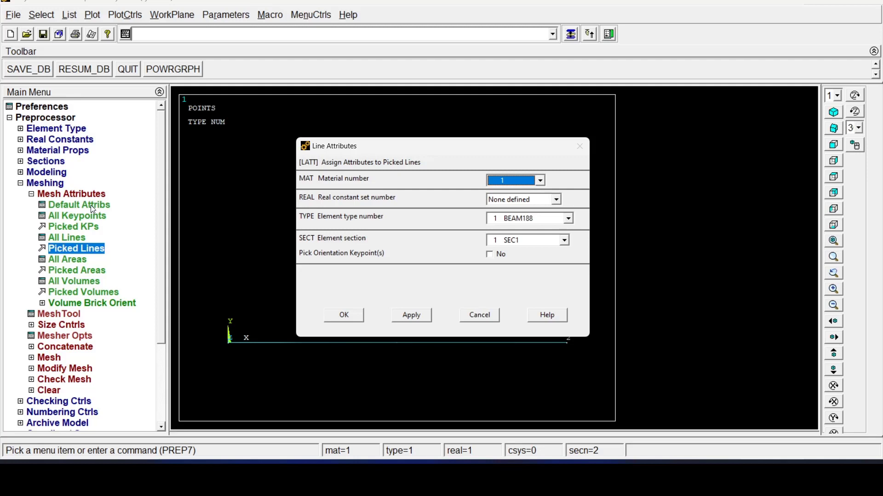
click(531, 240)
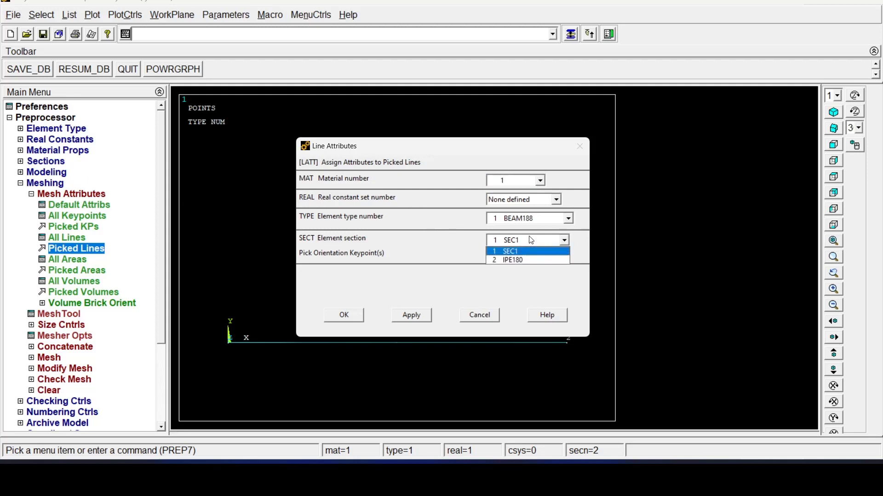
click(519, 258)
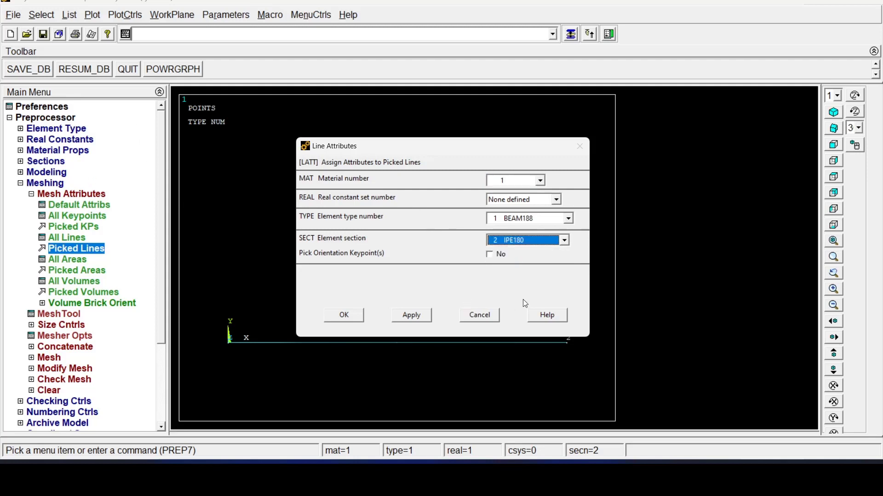
click(490, 256)
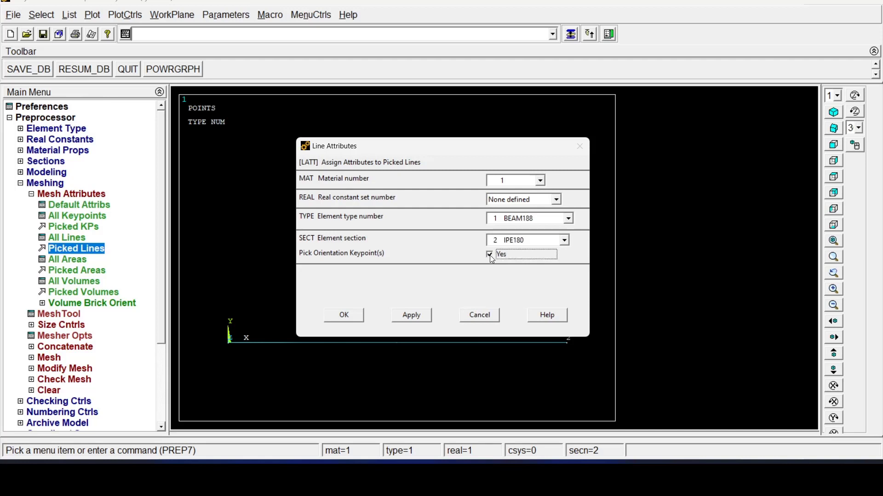
click(344, 316)
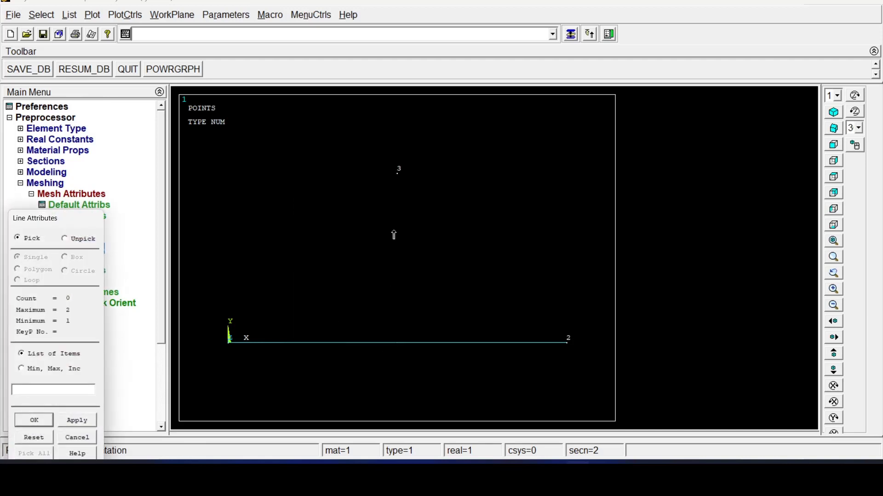
click(398, 174)
click(40, 417)
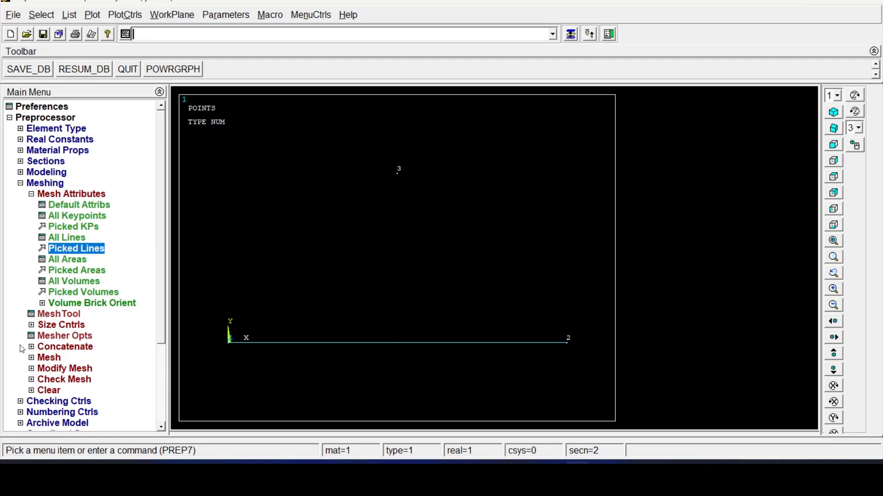
Set the manual mesh size of the line between keypoints 1 and 2 to 4 element divisions.
click(32, 194)
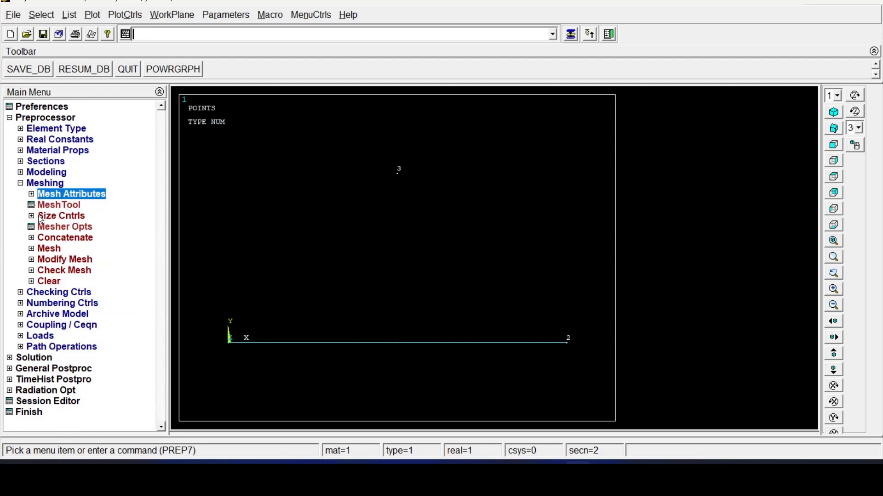
click(36, 217)
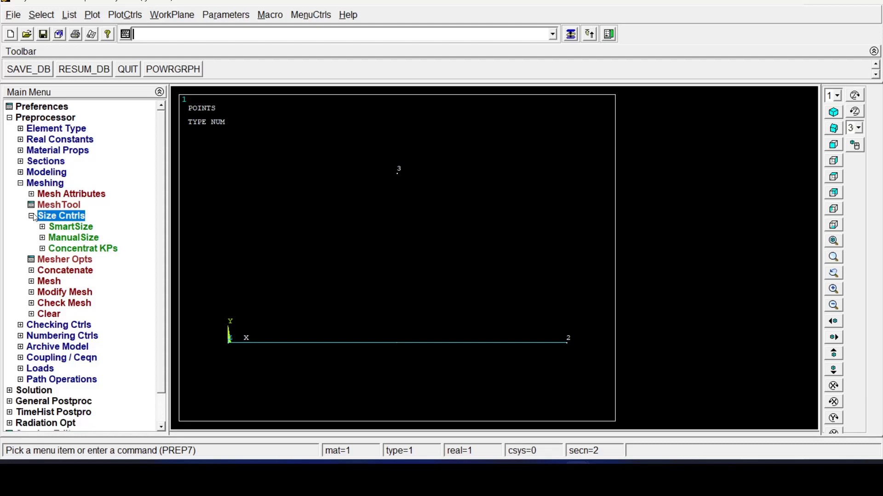
click(42, 238)
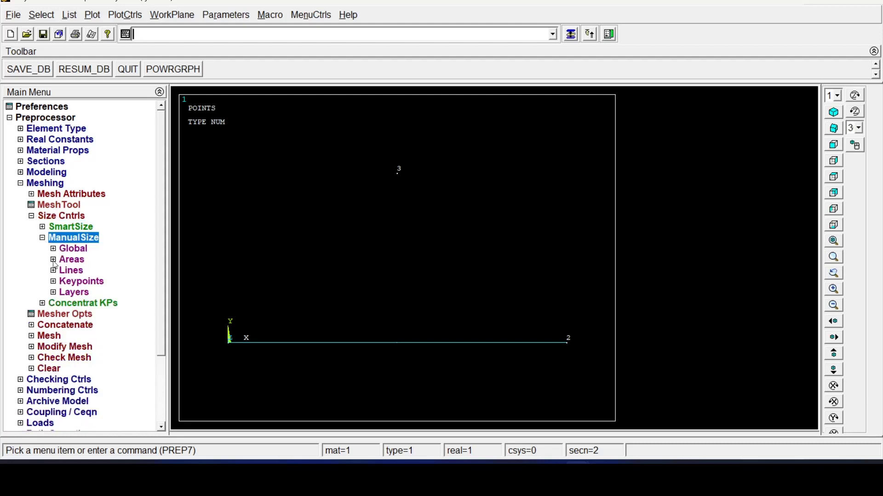
click(63, 270)
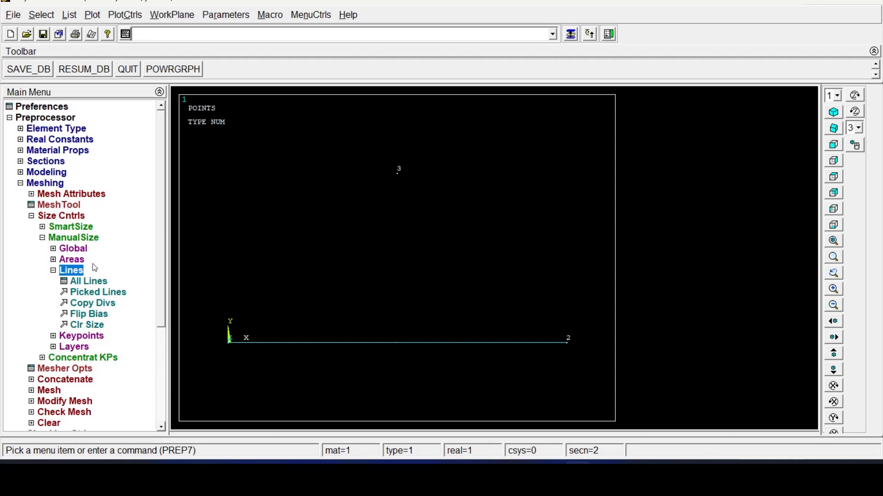
click(95, 292)
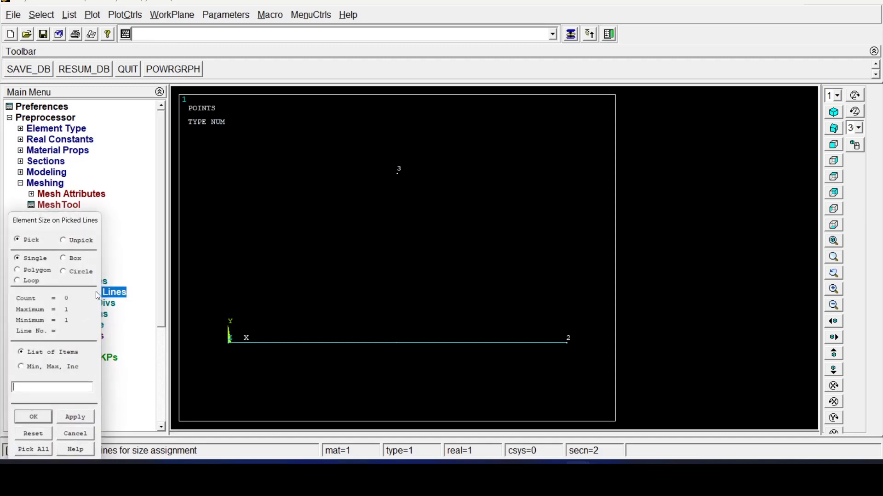
click(354, 342)
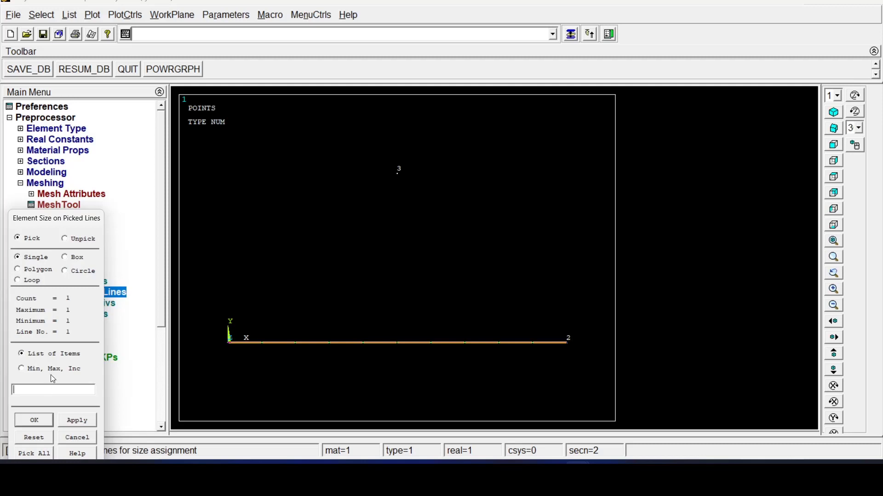
click(34, 420)
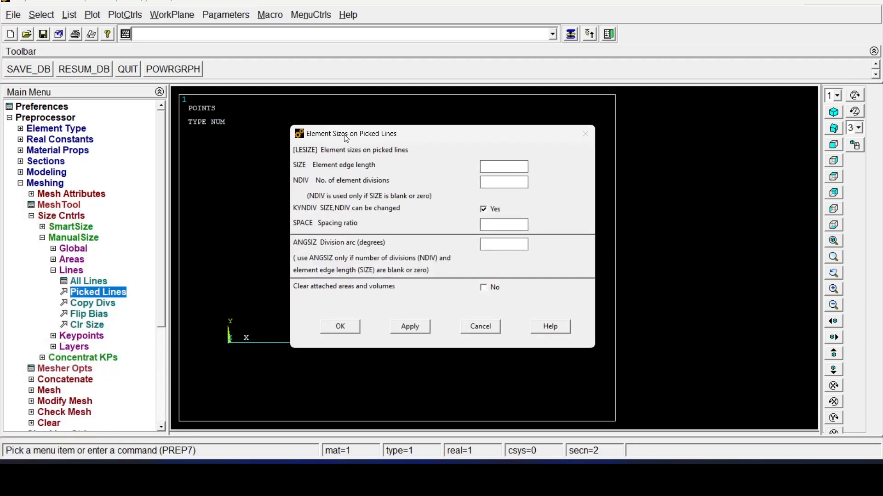
drag(346, 138, 363, 82)
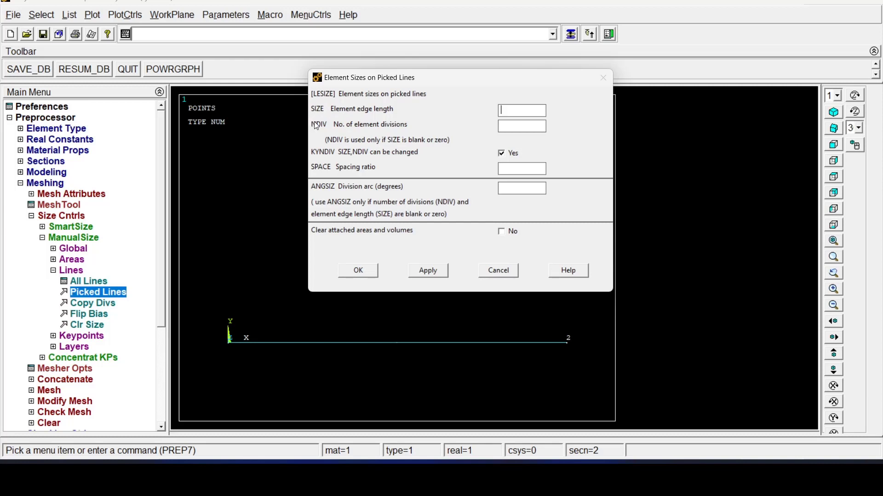
click(510, 126)
text(4)
click(363, 270)
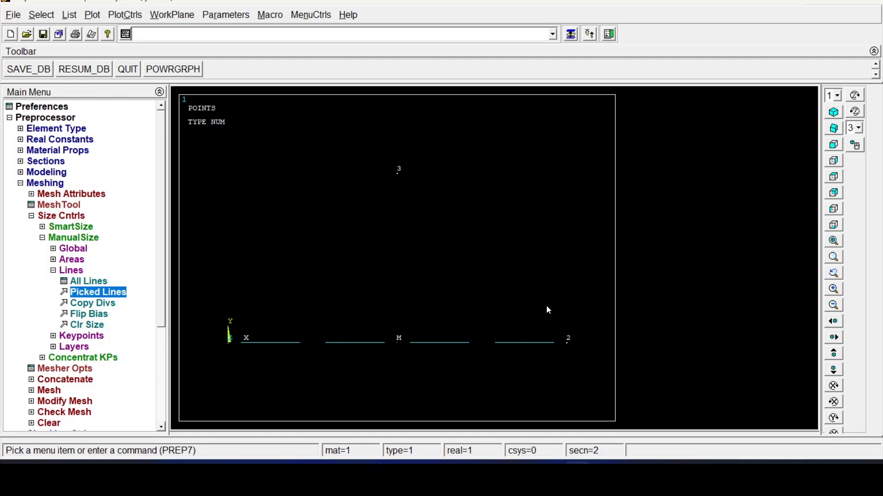
Mesh the divided line between keypoints 1 and 2.
click(44, 239)
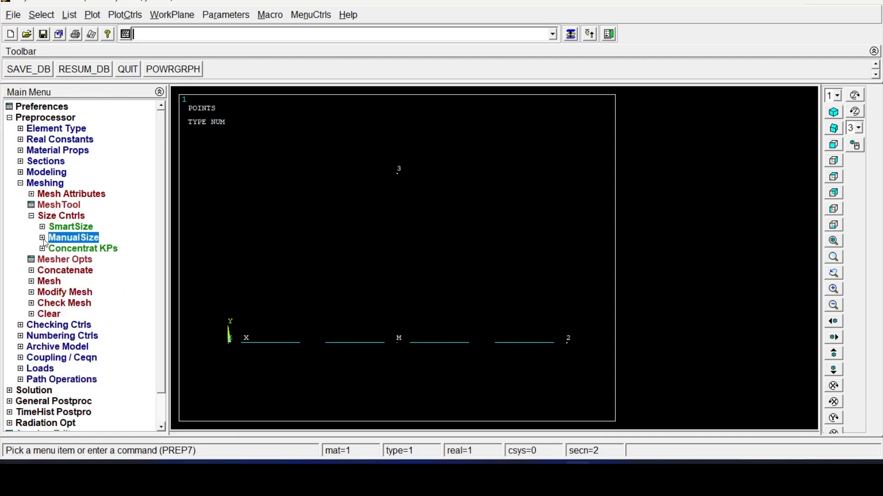
click(31, 282)
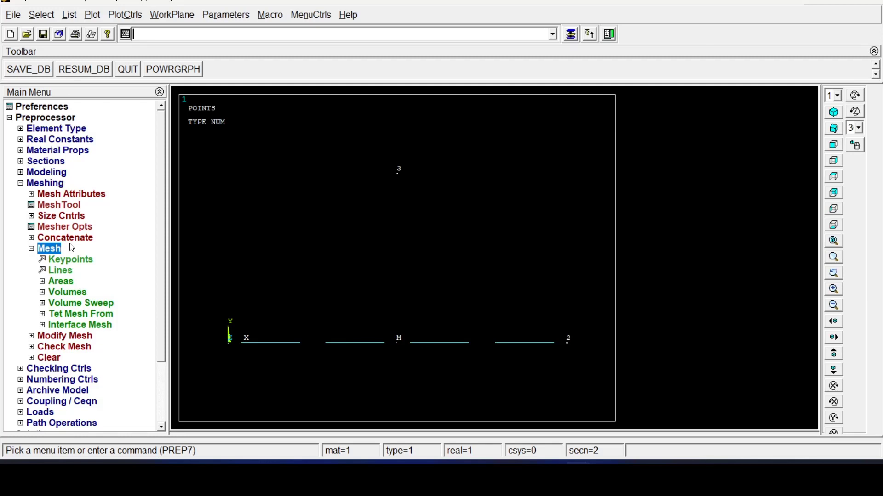
click(66, 270)
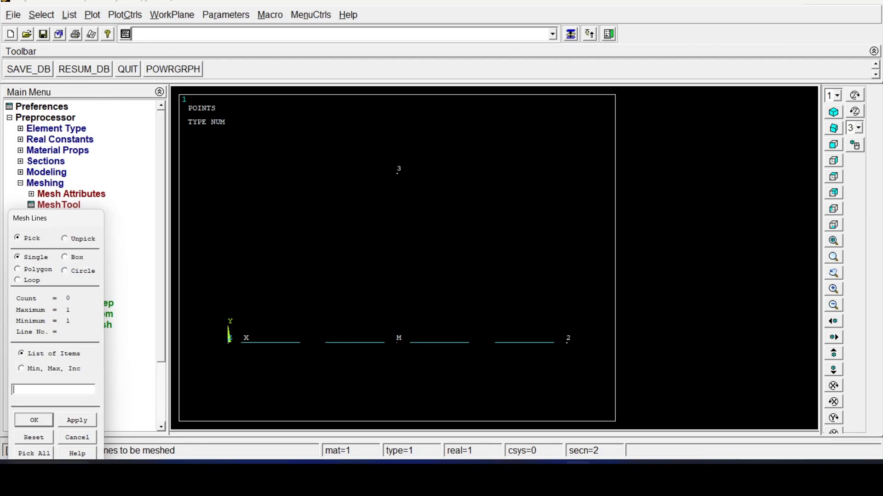
mouse_move(25, 460)
drag(93, 218, 136, 80)
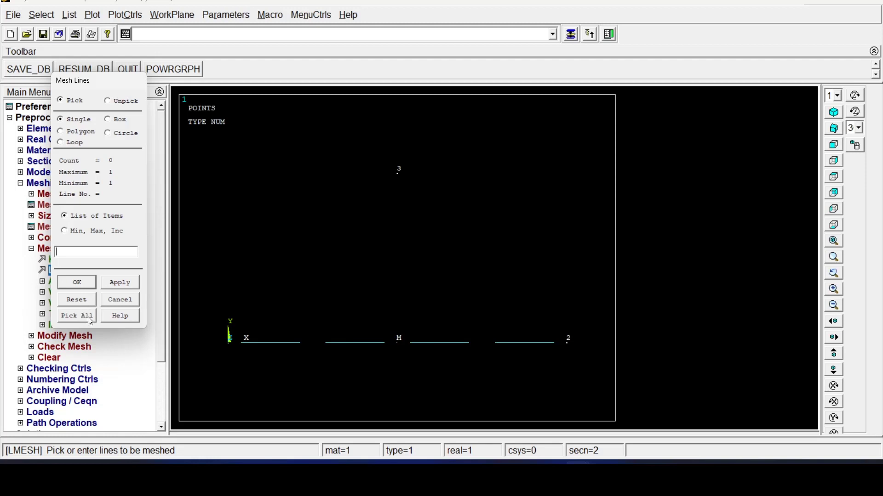
click(274, 343)
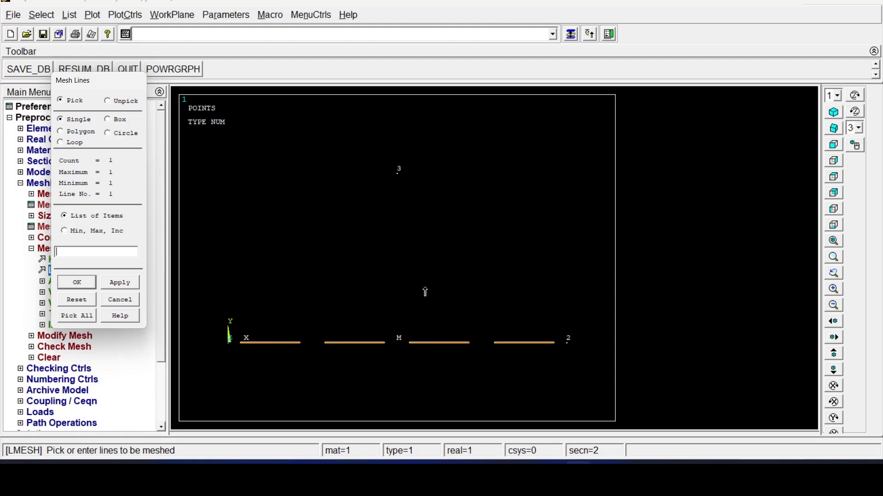
click(93, 283)
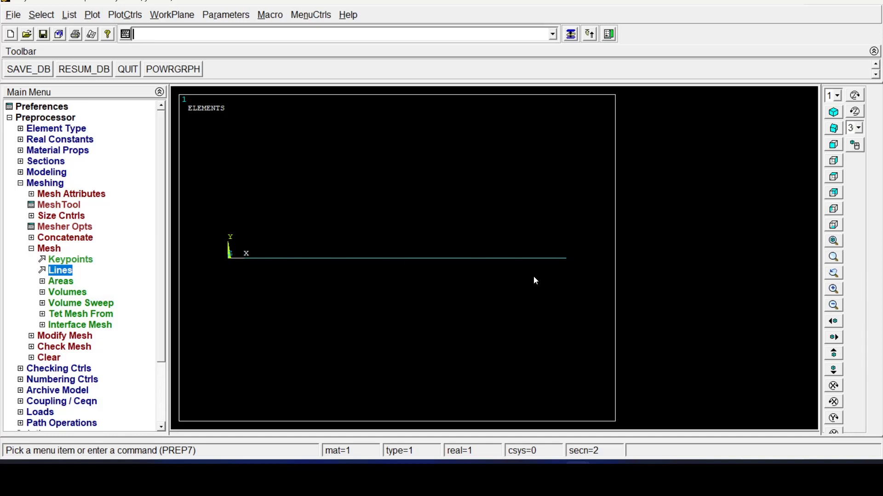
Turn on the display of element shapes based on real constant descriptions and replot the elements.
click(99, 19)
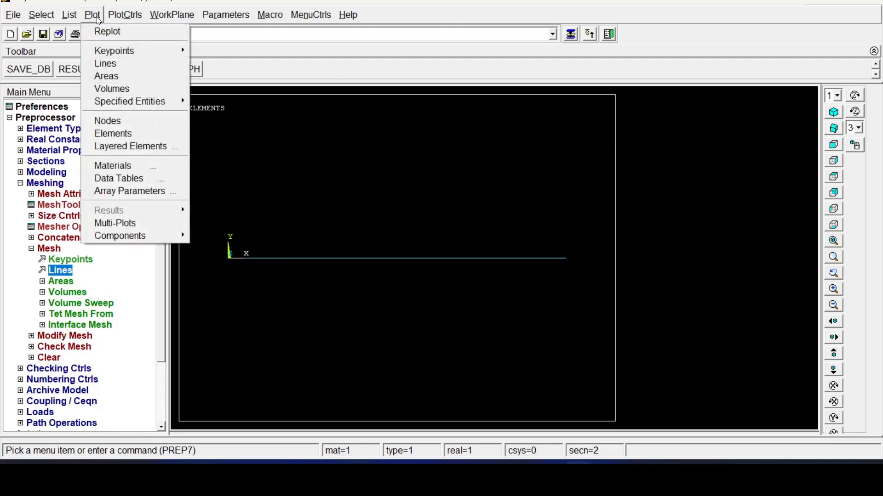
click(123, 17)
mouse_move(140, 92)
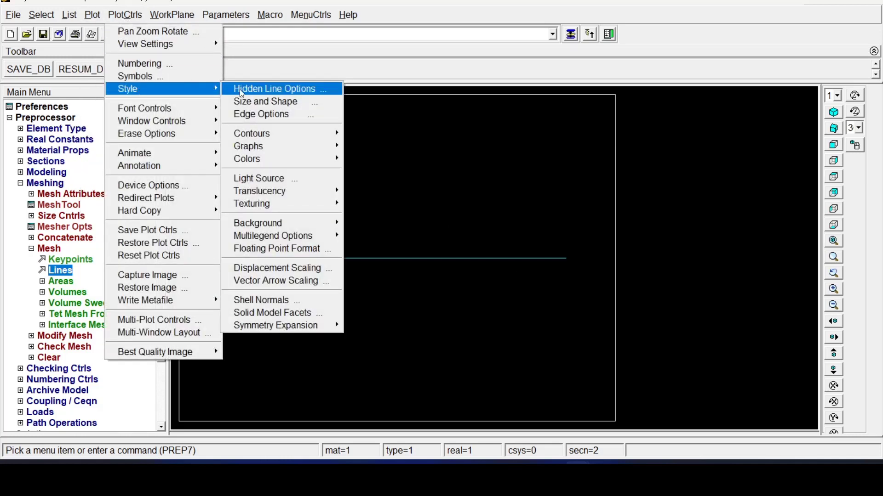
click(244, 100)
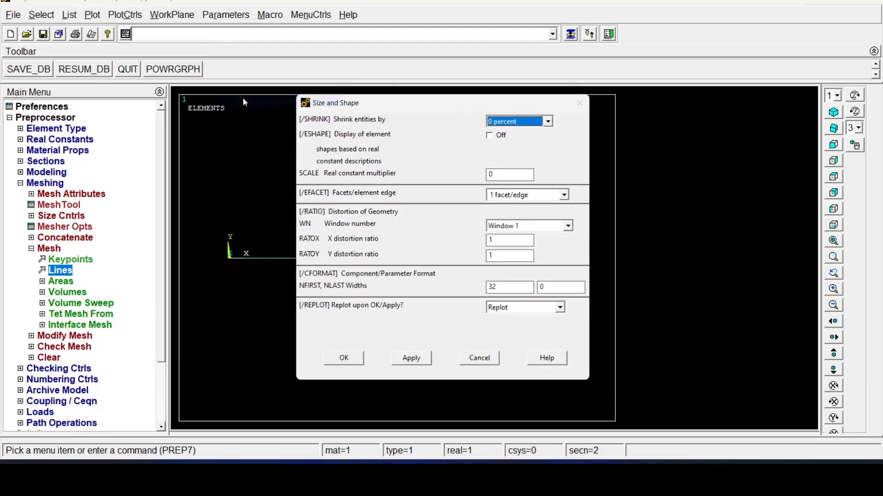
click(490, 135)
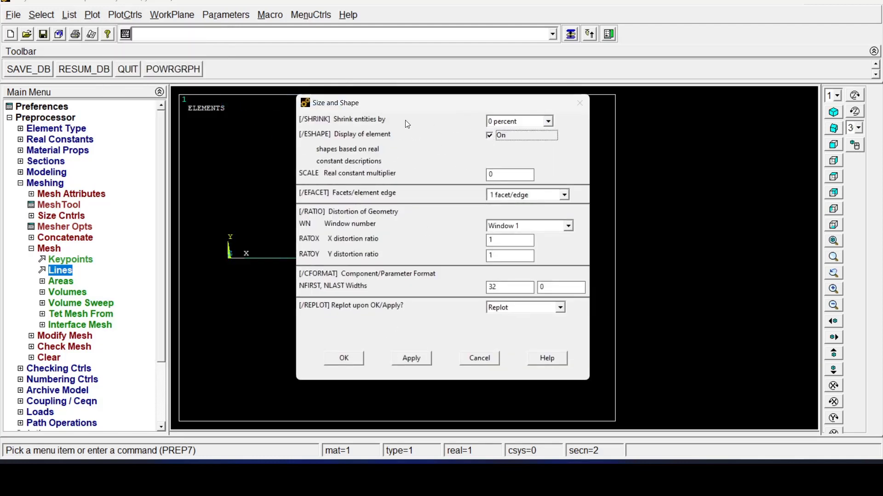
click(355, 361)
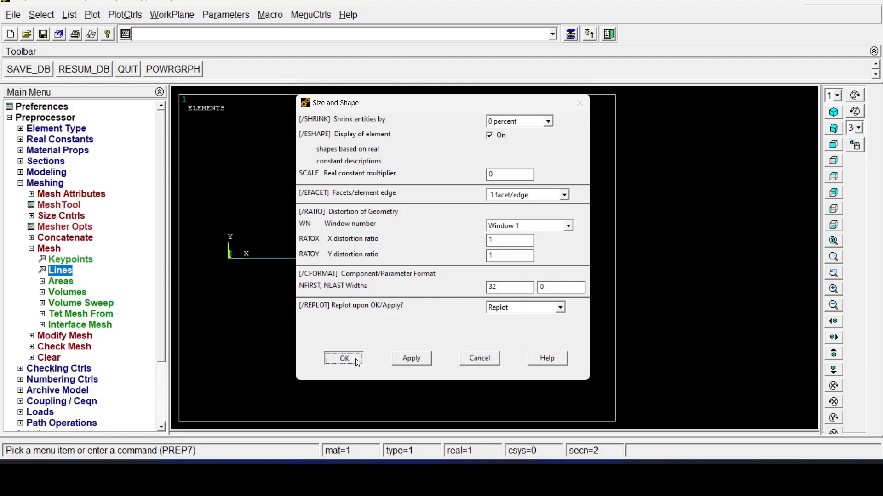
Examine the meshed beam's cross-section shape and orientation in 3D from several angles.
click(853, 148)
drag(525, 305, 506, 309)
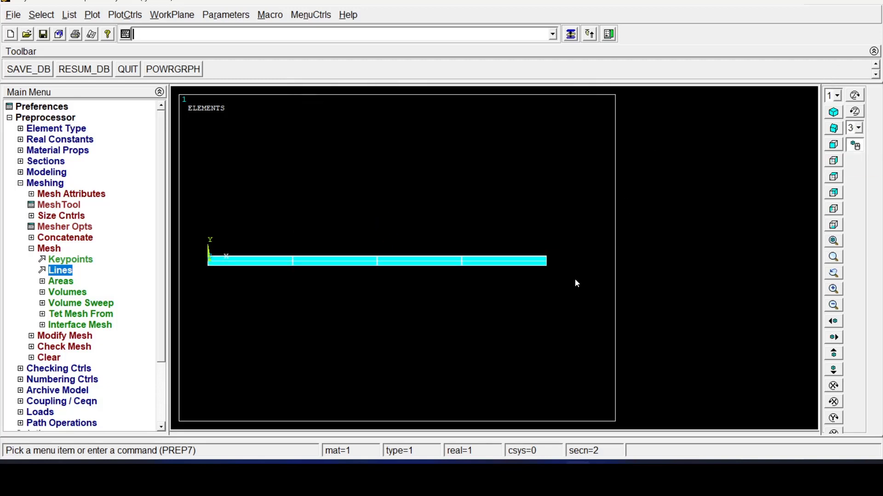
right_drag(575, 280, 408, 305)
scroll(408, 290, up, 4)
scroll(455, 280, up, 3)
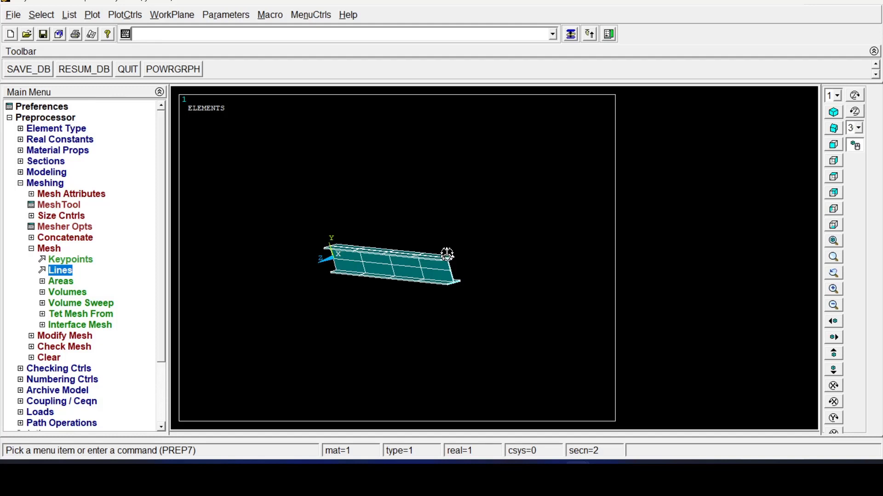
drag(479, 326, 470, 284)
mouse_move(476, 300)
right_down()
mouse_move(452, 292)
mouse_move(490, 260)
mouse_move(473, 316)
mouse_move(487, 298)
right_up()
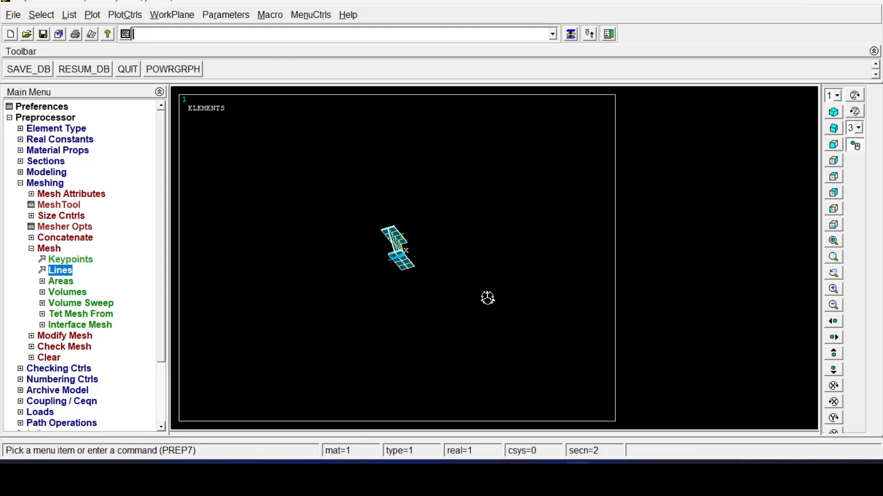